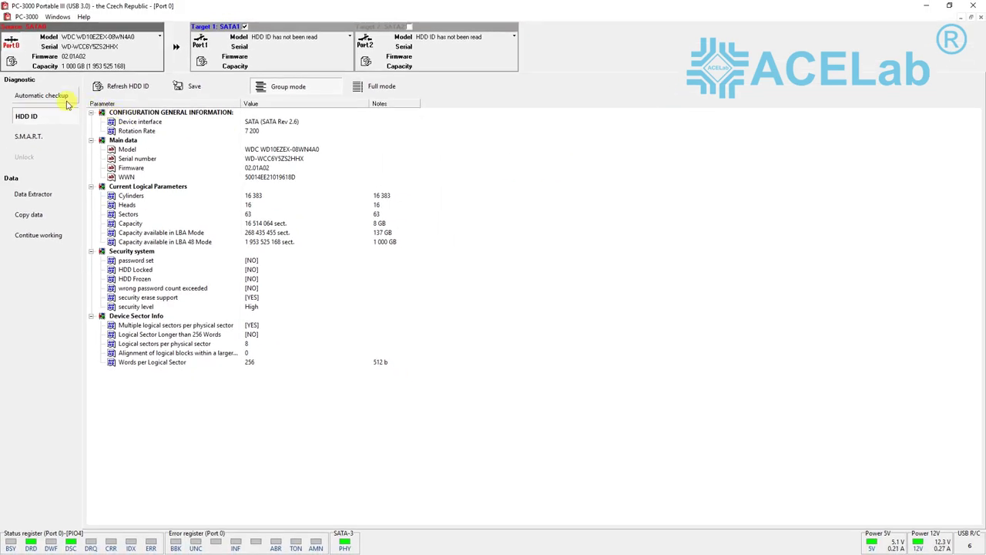
# Run the automatic checkup on the source drive and review its test section details, from device connection and PCB test through heads checking.
pyautogui.click(66, 99)
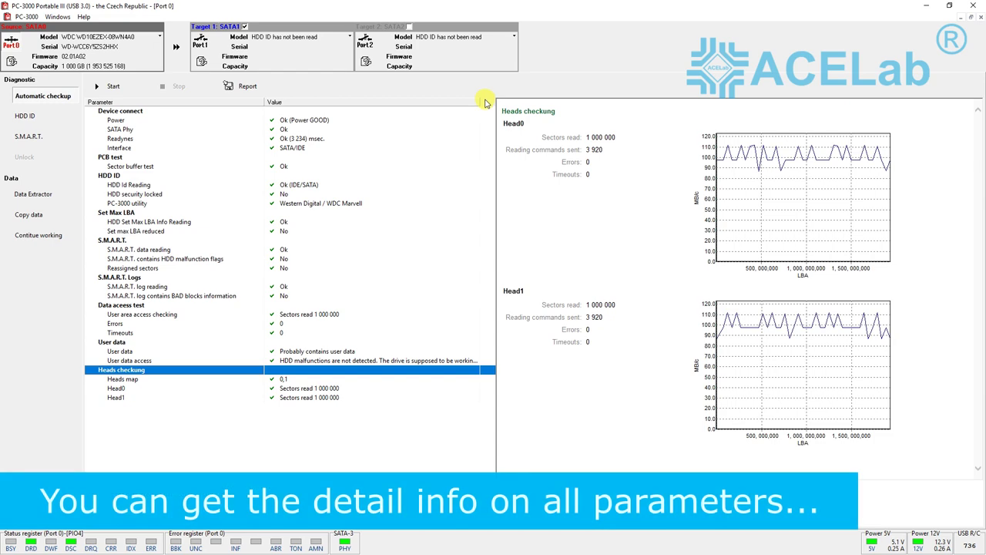
pyautogui.click(152, 112)
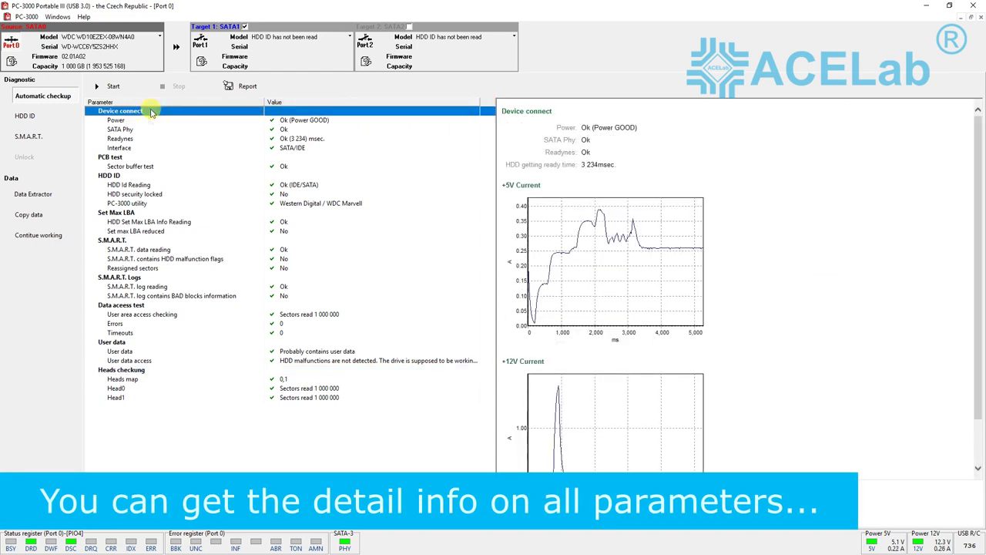
pyautogui.click(125, 158)
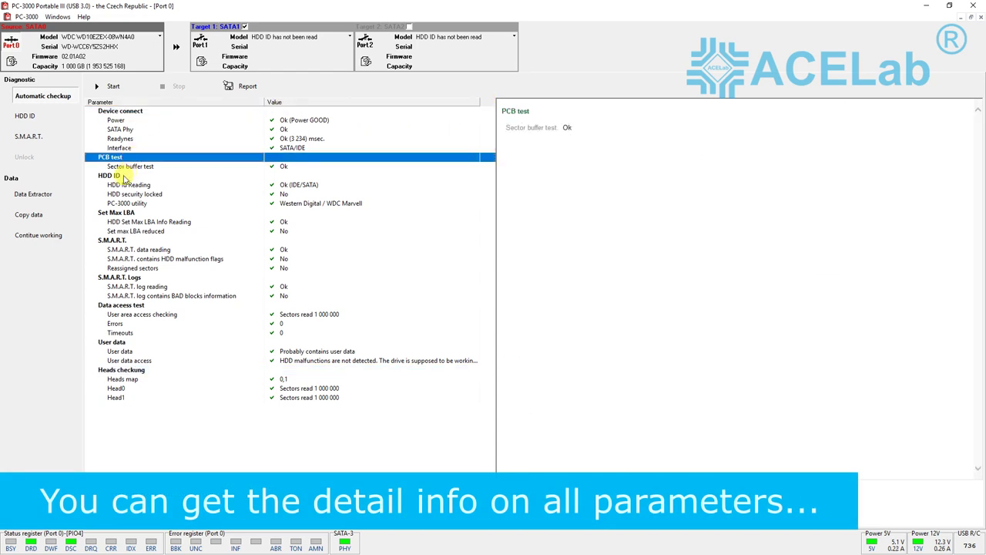
pyautogui.click(123, 176)
pyautogui.click(121, 278)
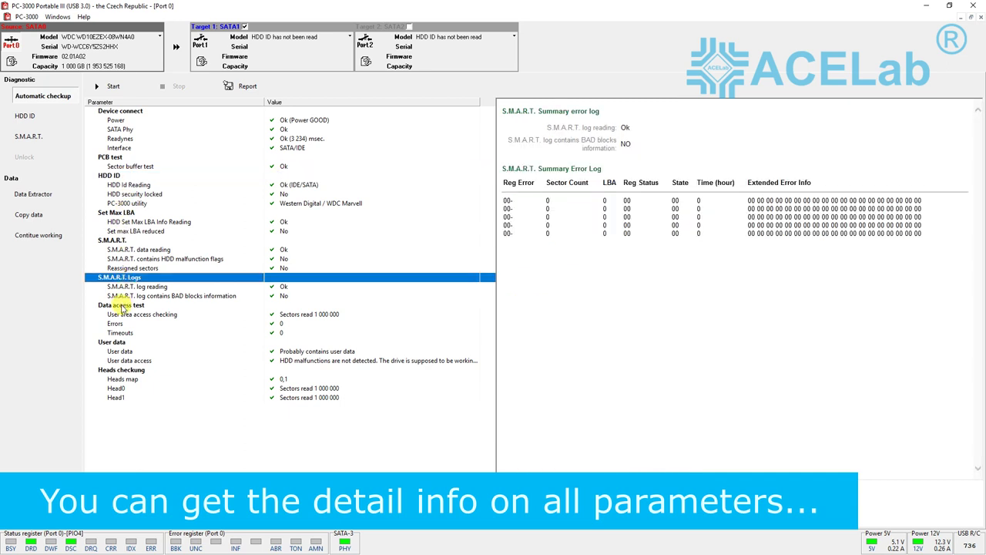
pyautogui.click(121, 306)
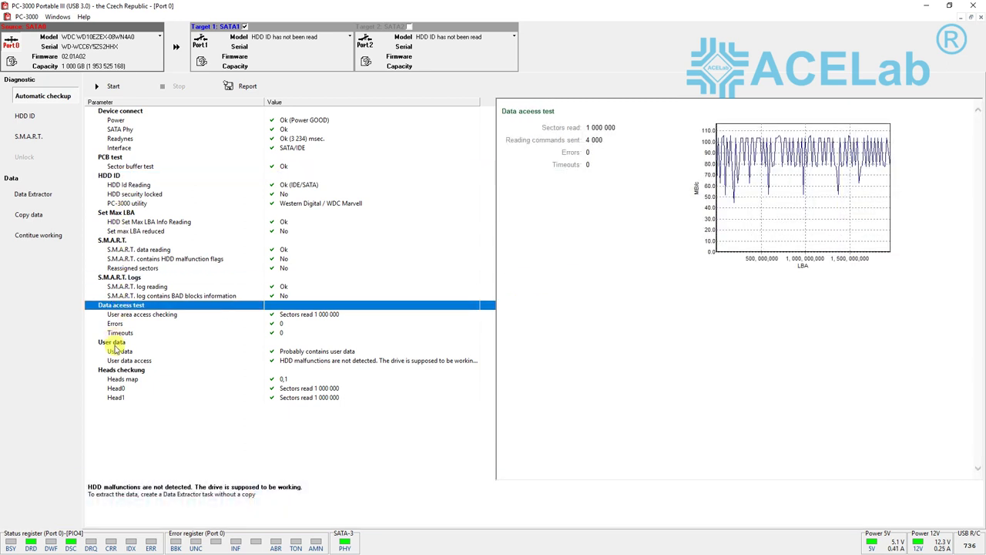
pyautogui.click(113, 342)
pyautogui.click(116, 371)
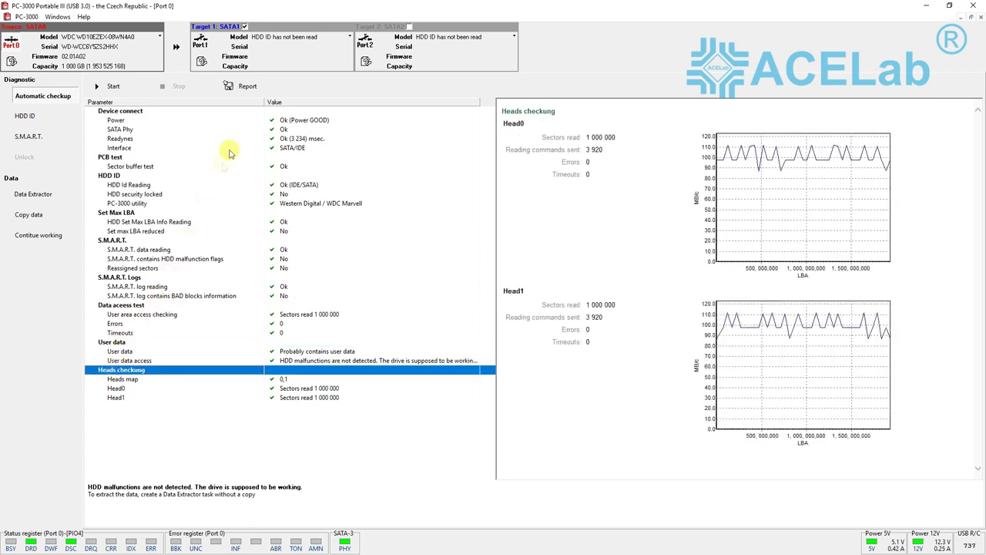
# Save the checkup report to the Desktop as a PDF file named SummaryReport, using the drive's existing profile.
pyautogui.click(247, 88)
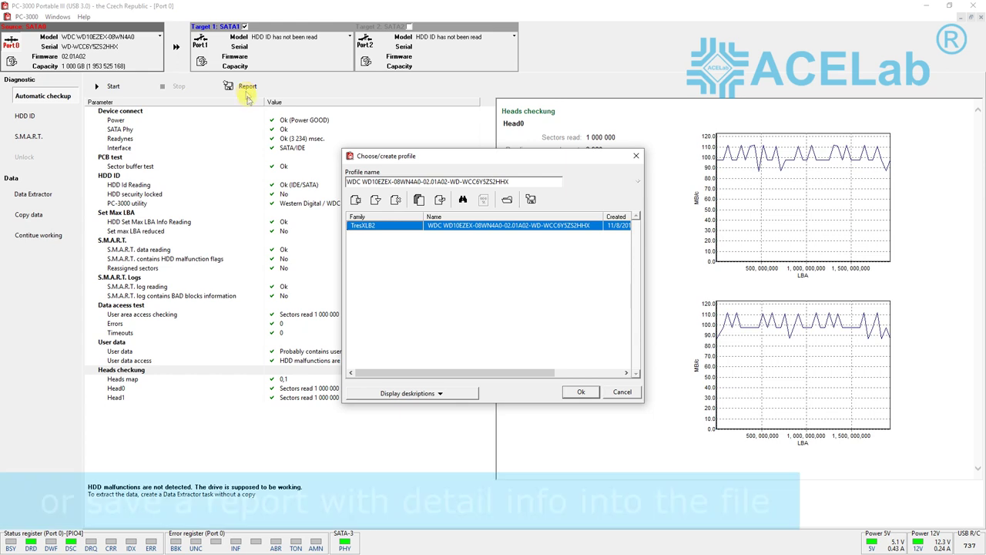
pyautogui.click(581, 393)
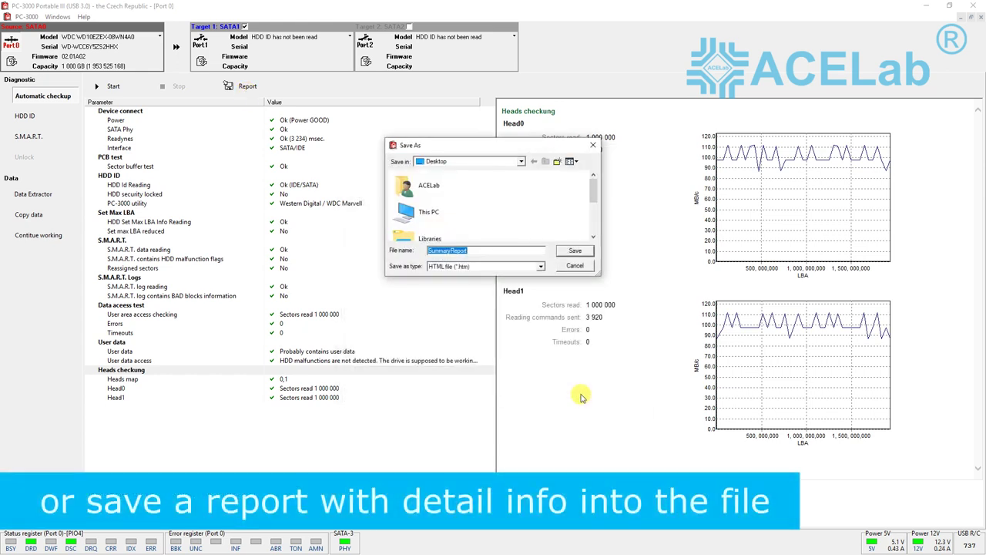
pyautogui.click(543, 269)
pyautogui.click(530, 285)
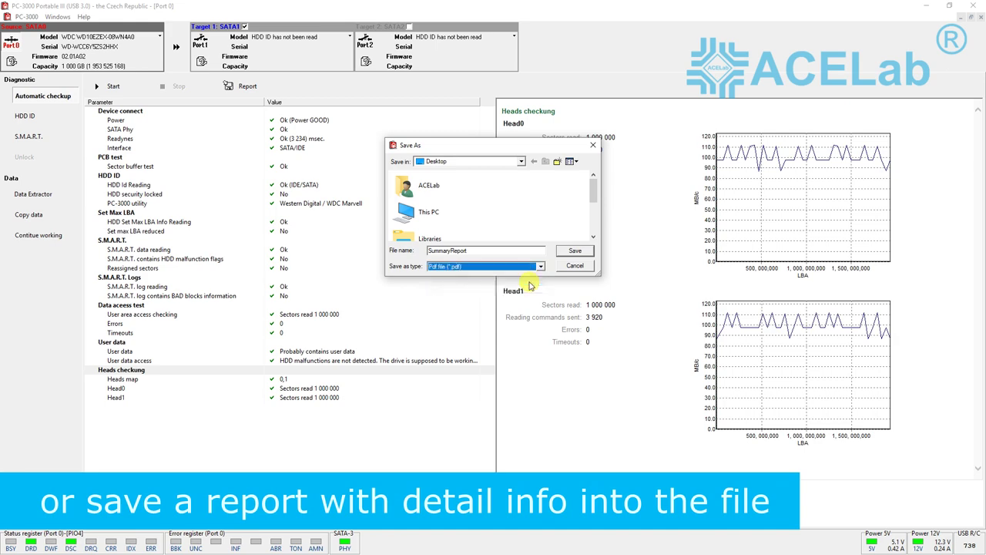
pyautogui.click(573, 252)
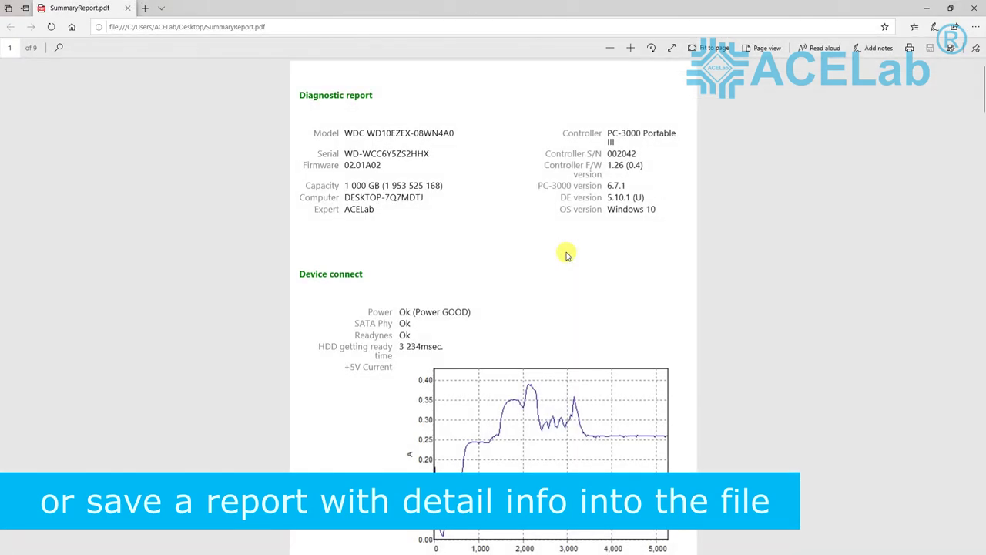
# Read through the PDF diagnostic report, close it, and view the drive's S.M.A.R.T. attributes.
pyautogui.scroll(-15, 781, 230)
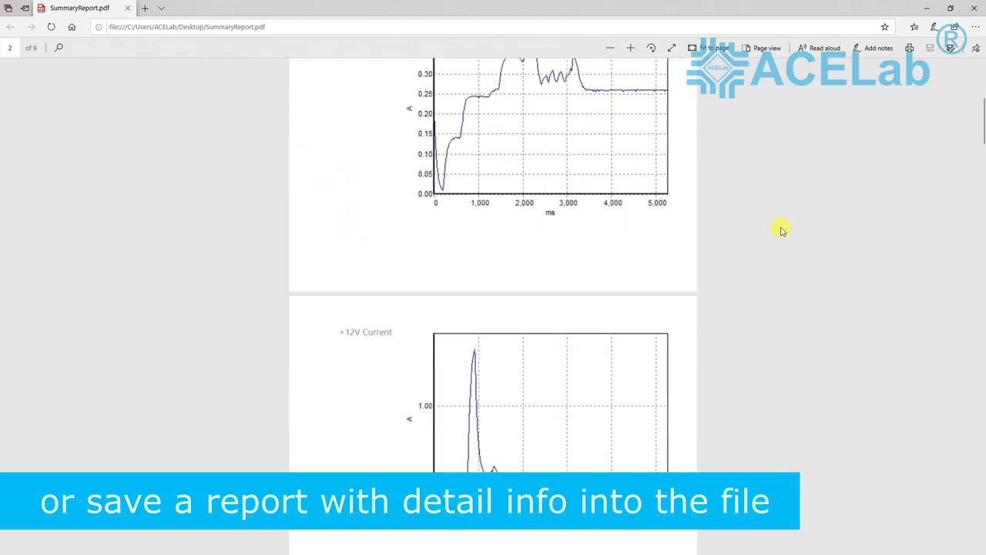
pyautogui.scroll(-20, 780, 230)
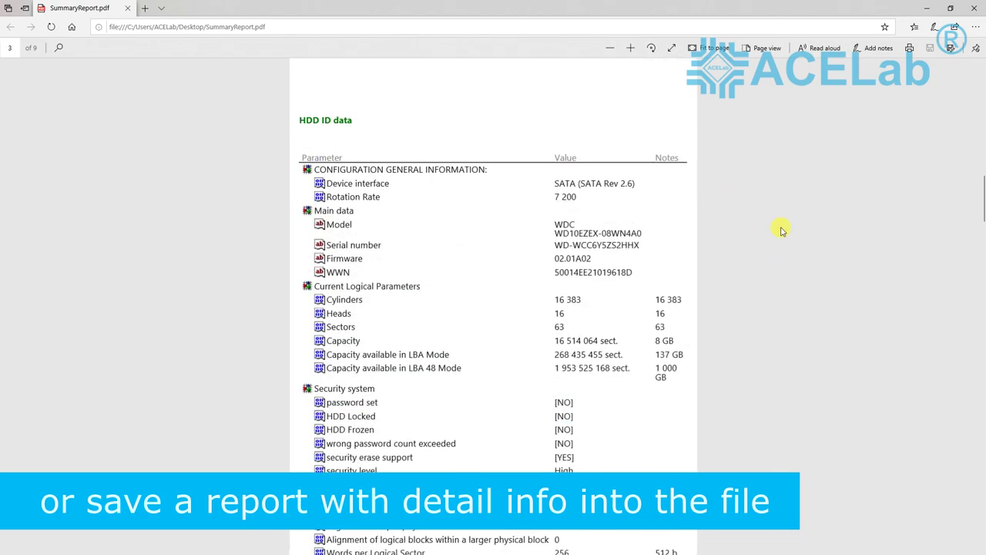
pyautogui.scroll(-20, 780, 230)
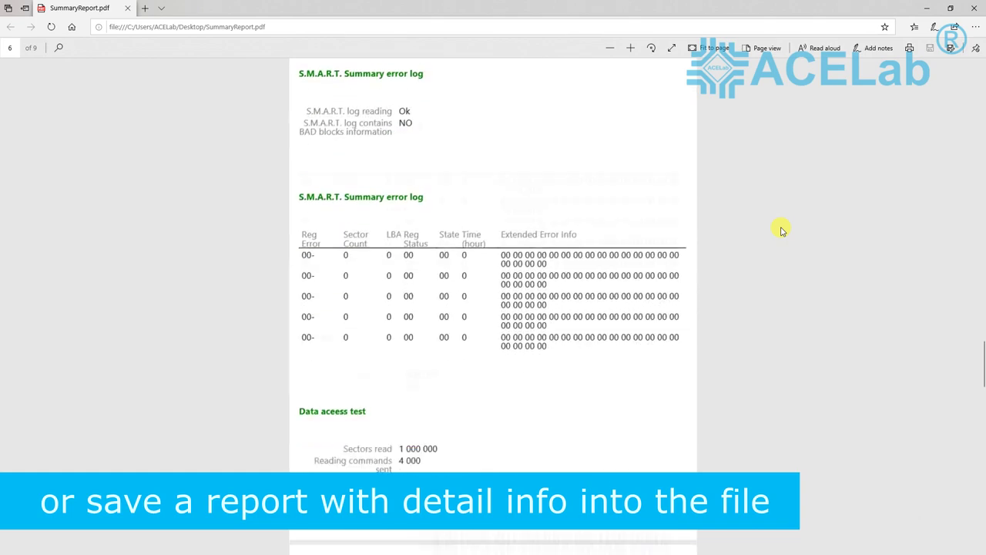
pyautogui.scroll(-10, 781, 229)
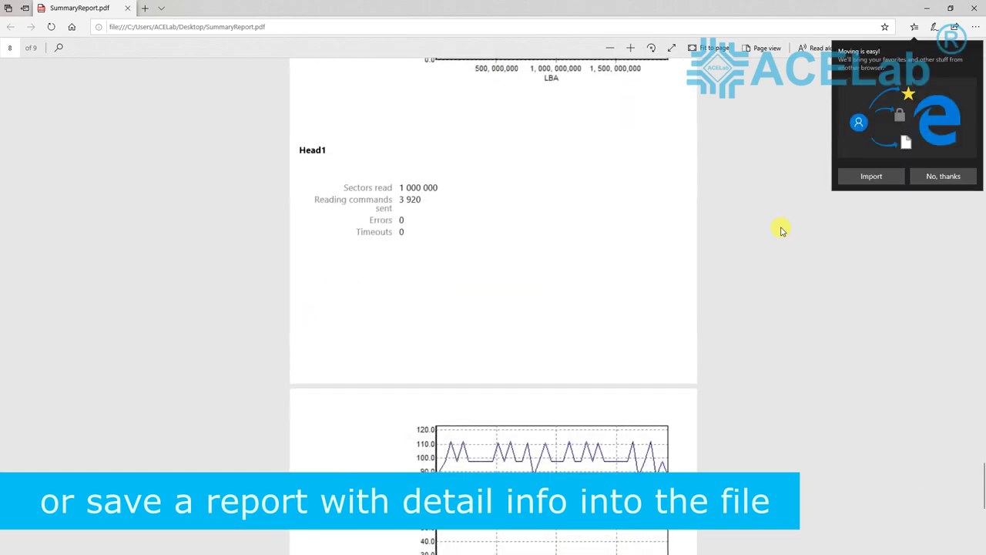
pyautogui.click(934, 178)
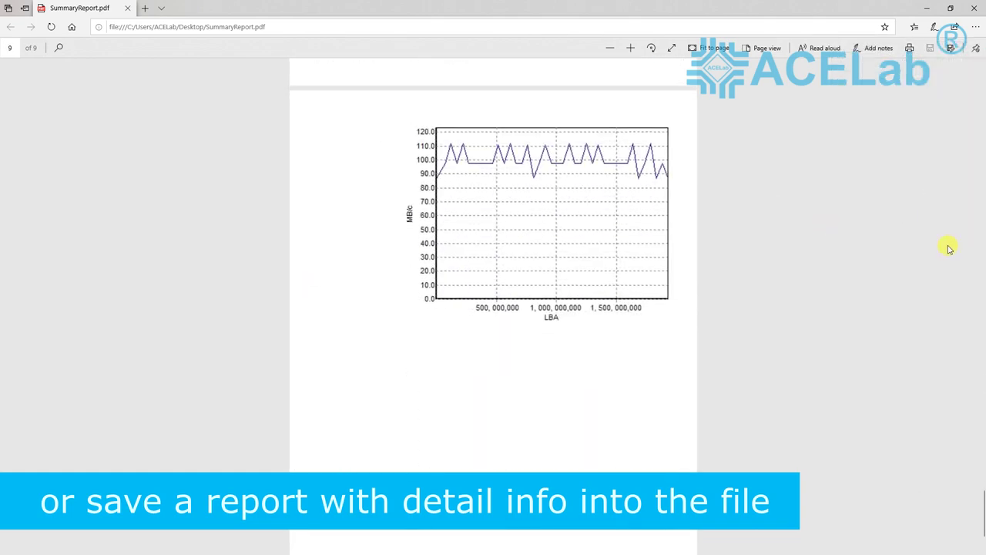
pyautogui.scroll(-2, 950, 247)
pyautogui.scroll(4, 951, 248)
pyautogui.moveTo(983, 468); pyautogui.dragTo(875, 90)
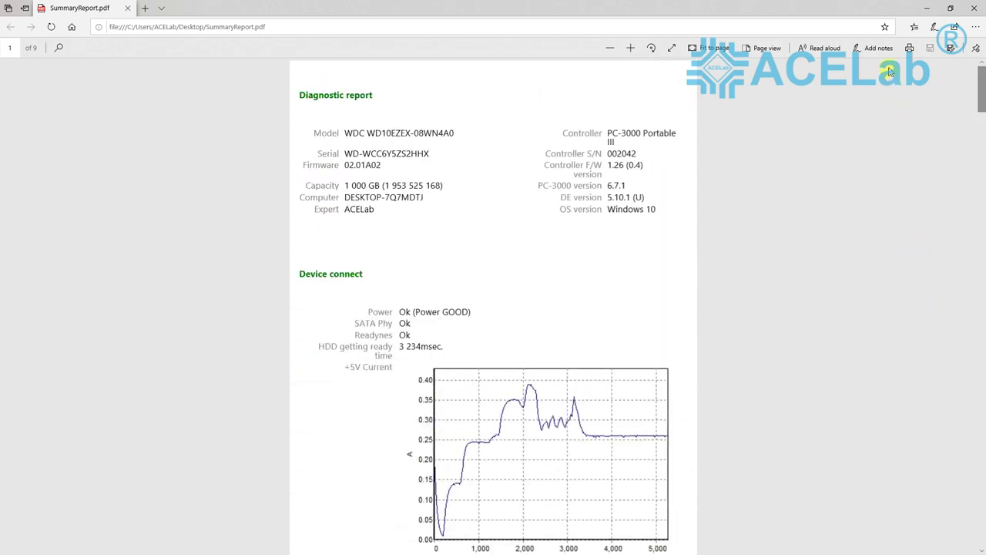
pyautogui.click(973, 7)
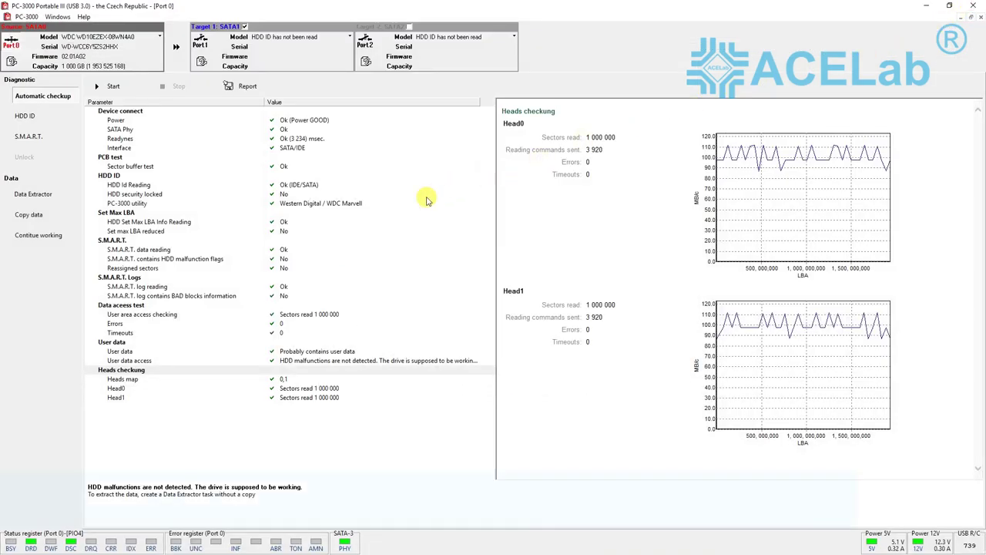
pyautogui.click(34, 141)
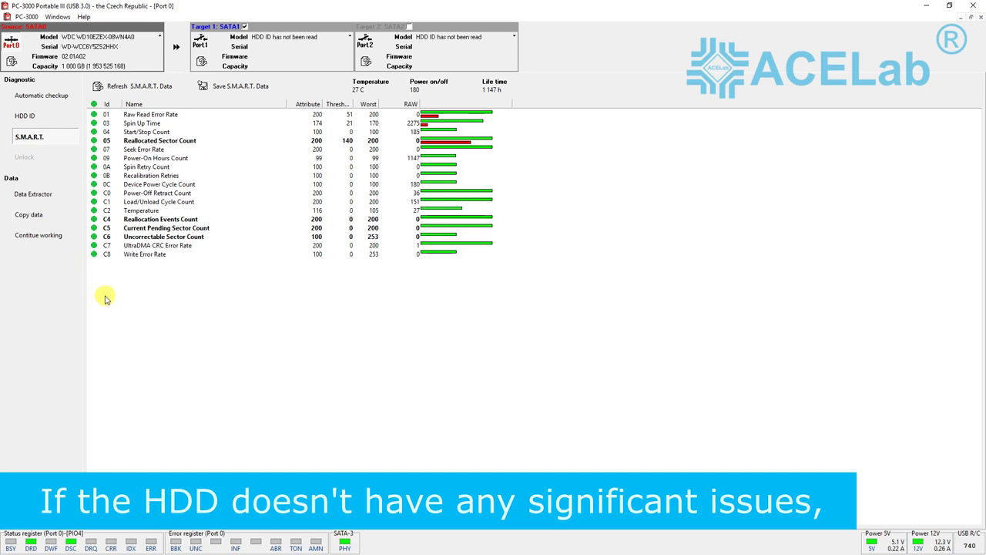
# Create a Data Extractor task with fast analysis on, PC3000 SATA0 as the source device, and the default initialization settings.
pyautogui.click(44, 195)
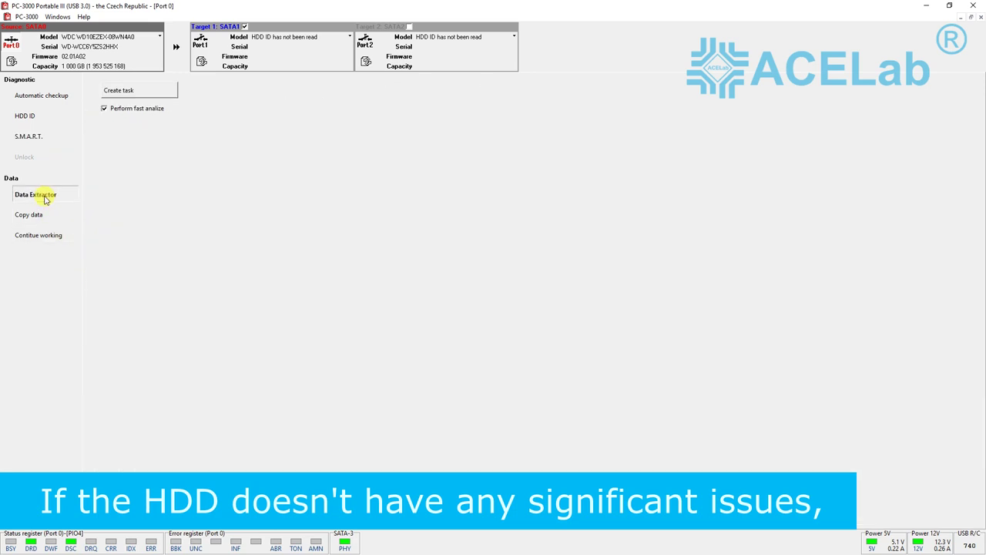
pyautogui.click(161, 94)
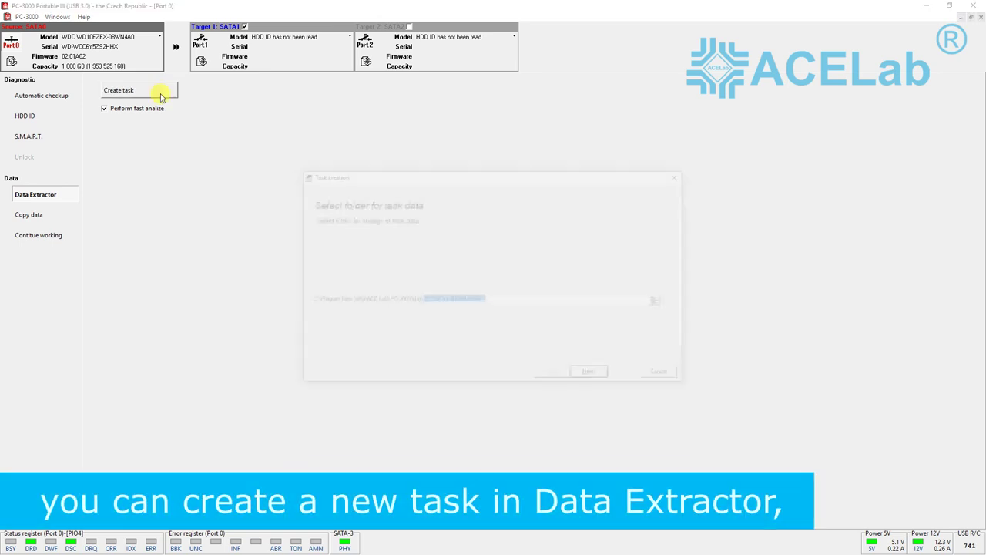
pyautogui.click(593, 375)
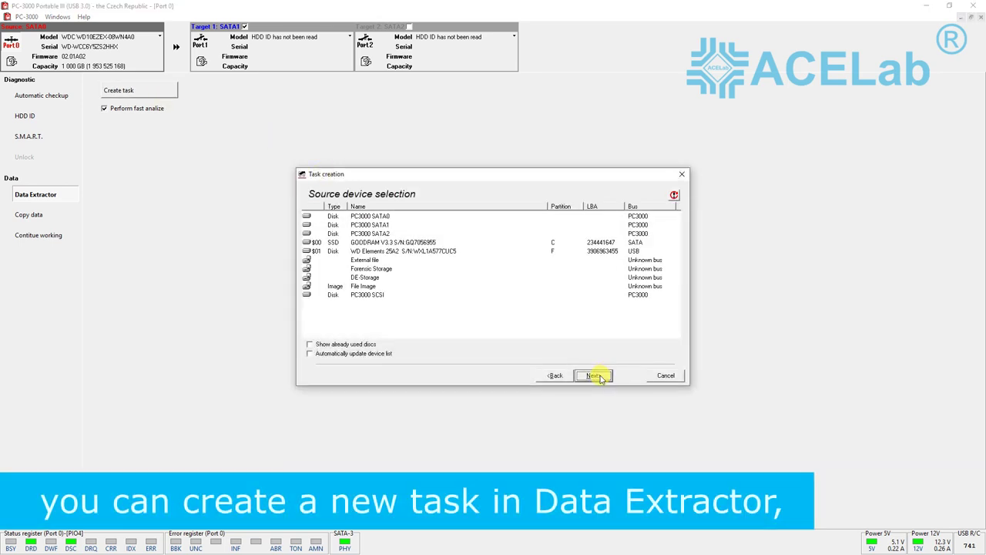
pyautogui.click(389, 217)
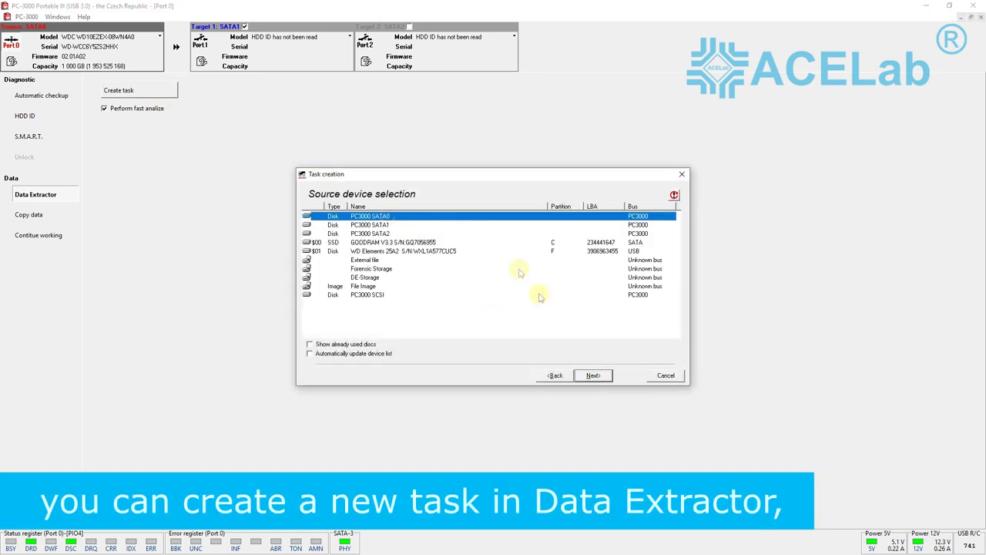
pyautogui.click(593, 376)
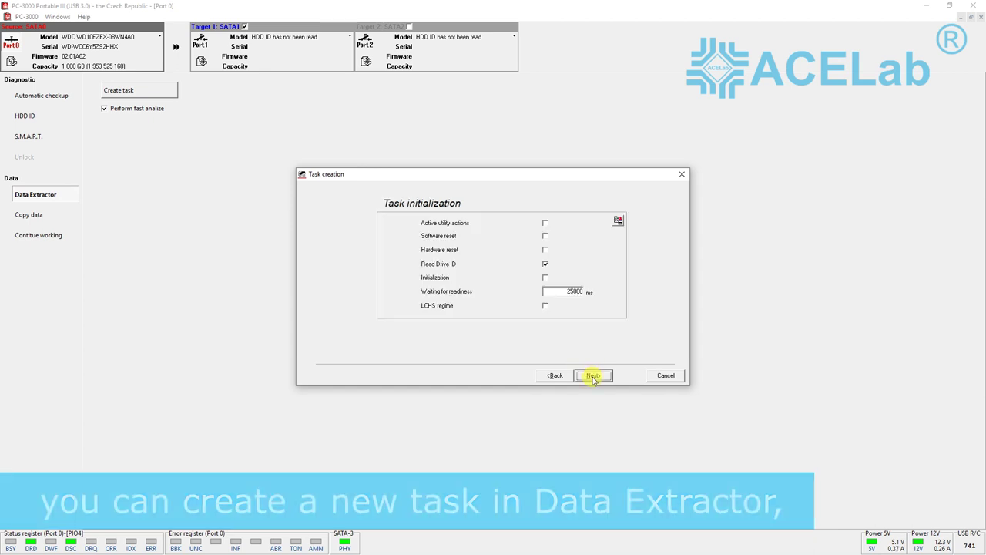
pyautogui.click(593, 375)
pyautogui.click(593, 375)
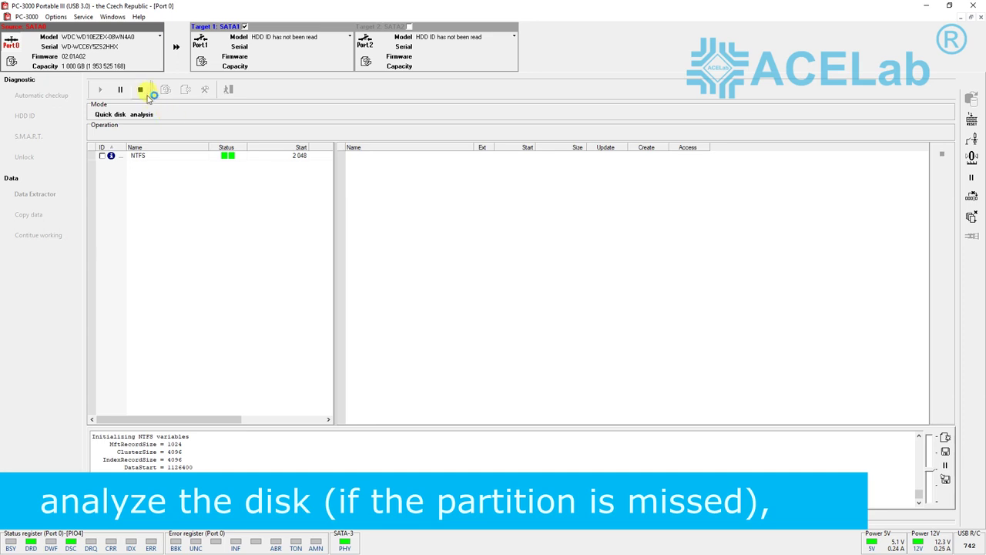
# Inspect the Program Files > Documents folder of the second NTFS partition in the quick disk analysis results, and exit the analysis.
pyautogui.click(228, 167)
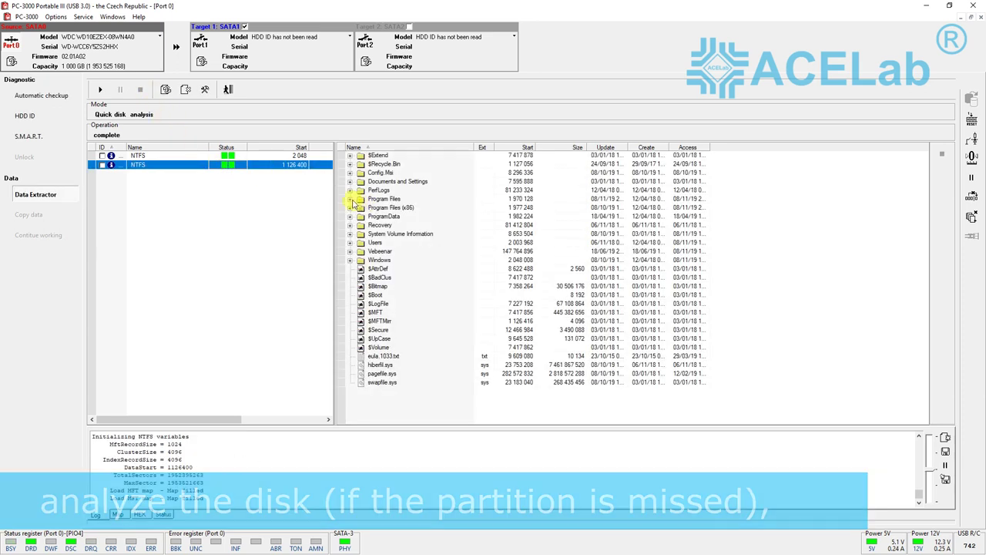
pyautogui.click(352, 199)
pyautogui.click(359, 242)
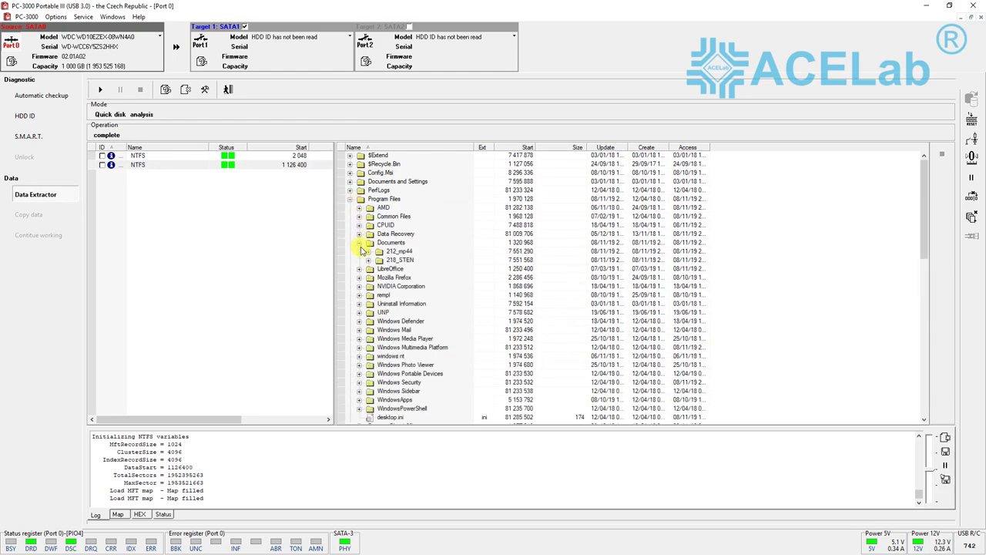
pyautogui.moveTo(927, 163)
pyautogui.mouseDown()
pyautogui.moveTo(928, 333)
pyautogui.moveTo(911, 172)
pyautogui.moveTo(921, 158)
pyautogui.mouseUp()
pyautogui.click(228, 90)
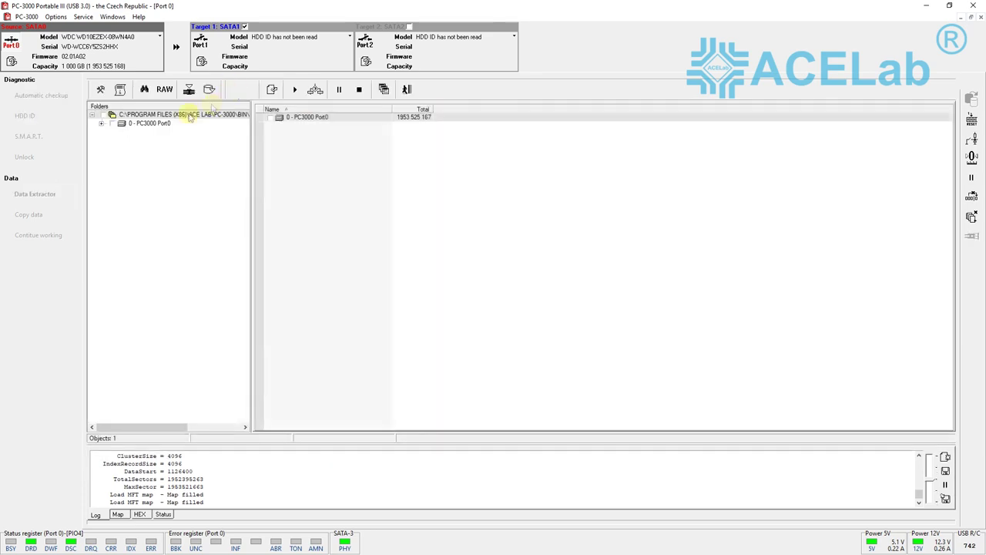
# Browse partition 2 [07] of PC3000 Port0 in the task's folder tree and list the contents of Root > Program Files > Documents.
pyautogui.click(104, 124)
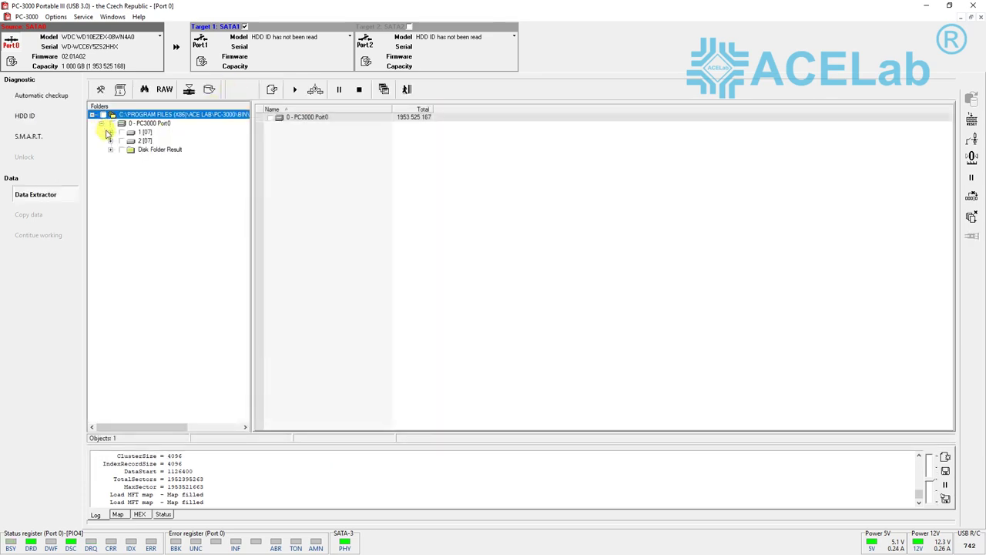
pyautogui.click(112, 142)
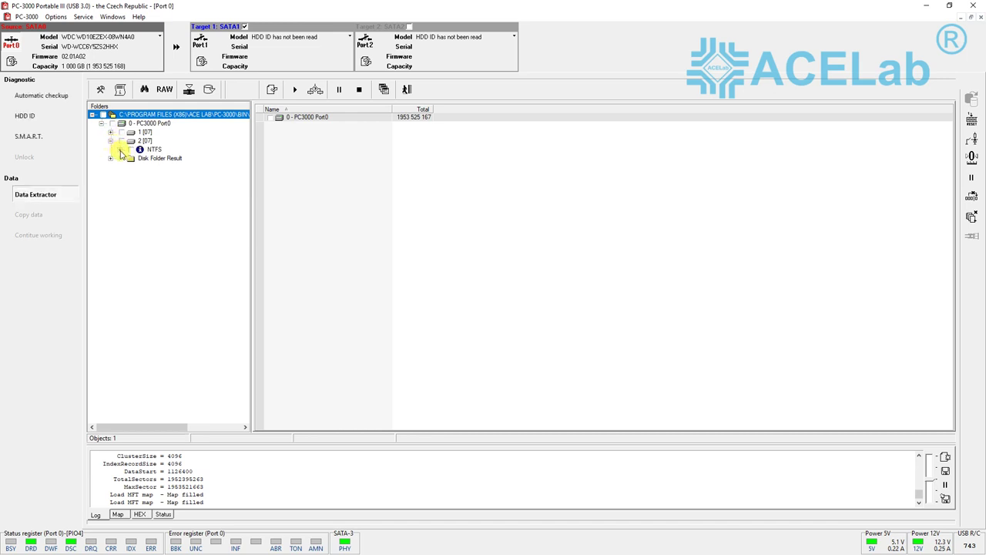
pyautogui.click(121, 150)
pyautogui.click(128, 158)
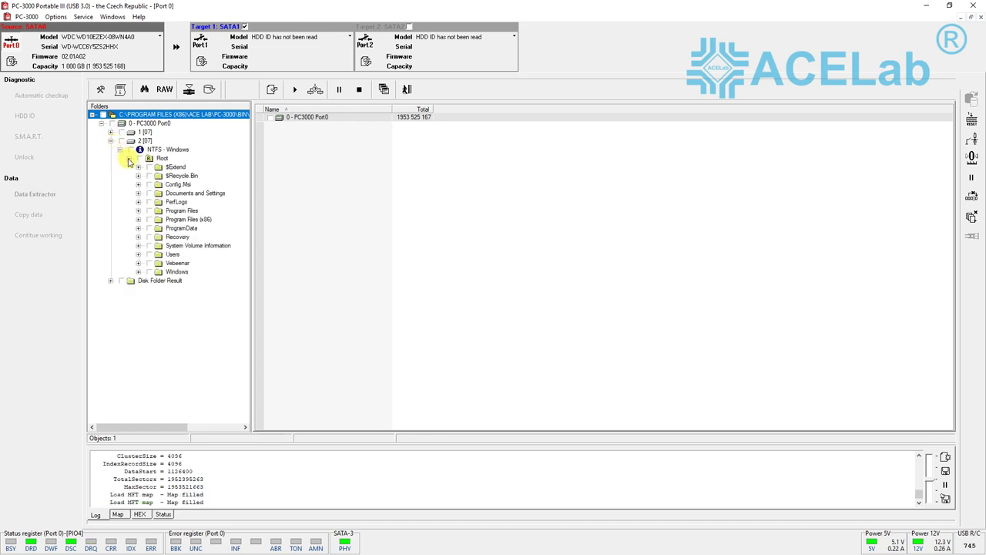
pyautogui.click(139, 211)
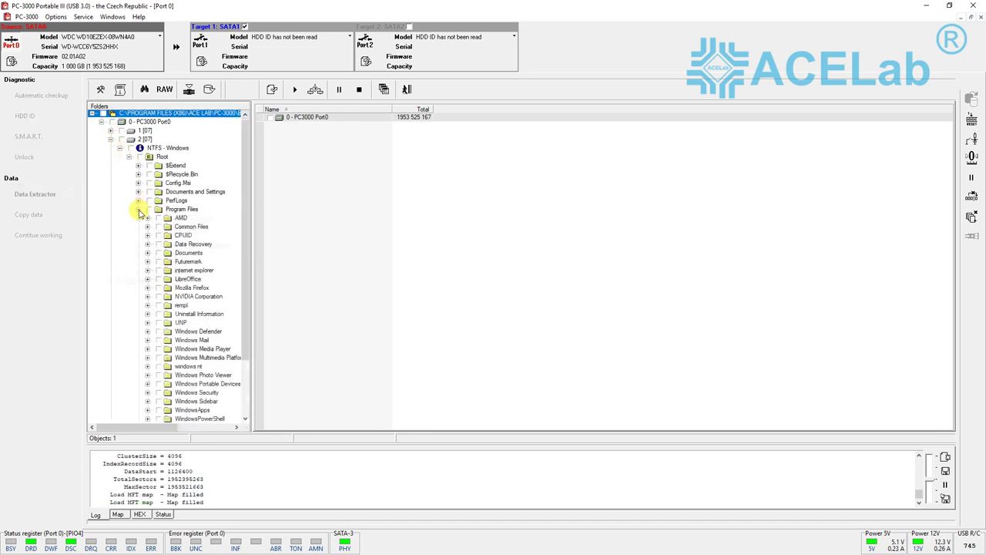
pyautogui.click(148, 252)
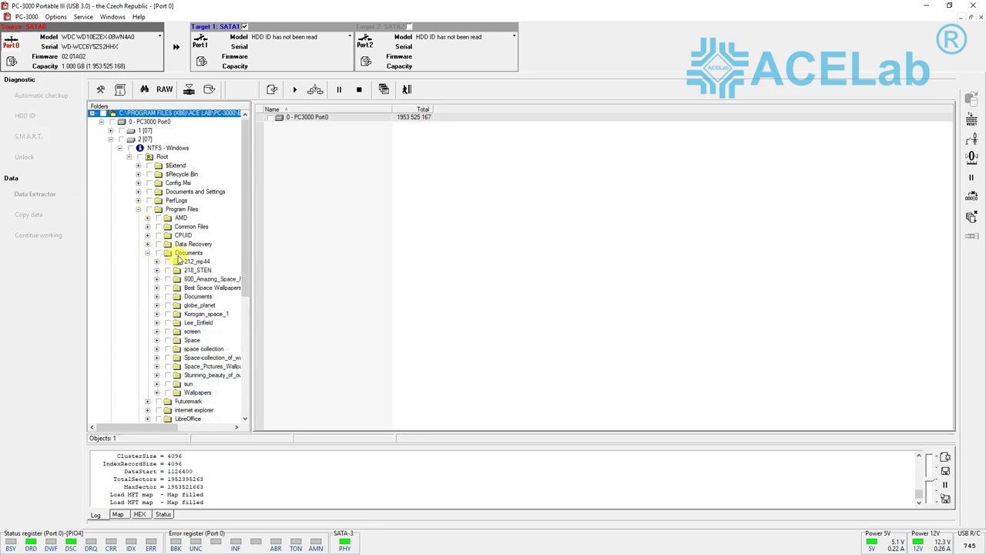
pyautogui.click(178, 254)
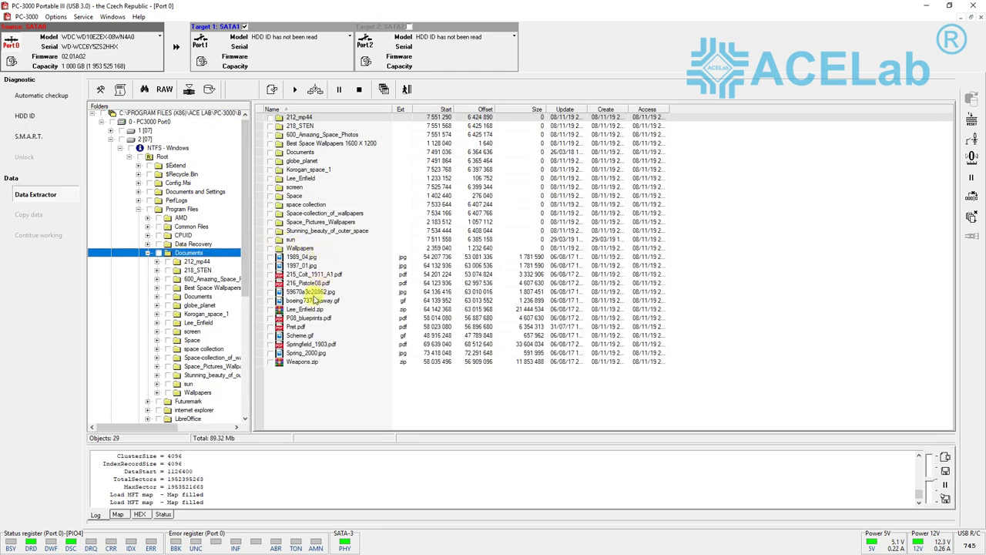
# Open the Scheme.gif file from the Documents folder to check its contents.
pyautogui.click(307, 335)
pyautogui.rightClick(307, 335)
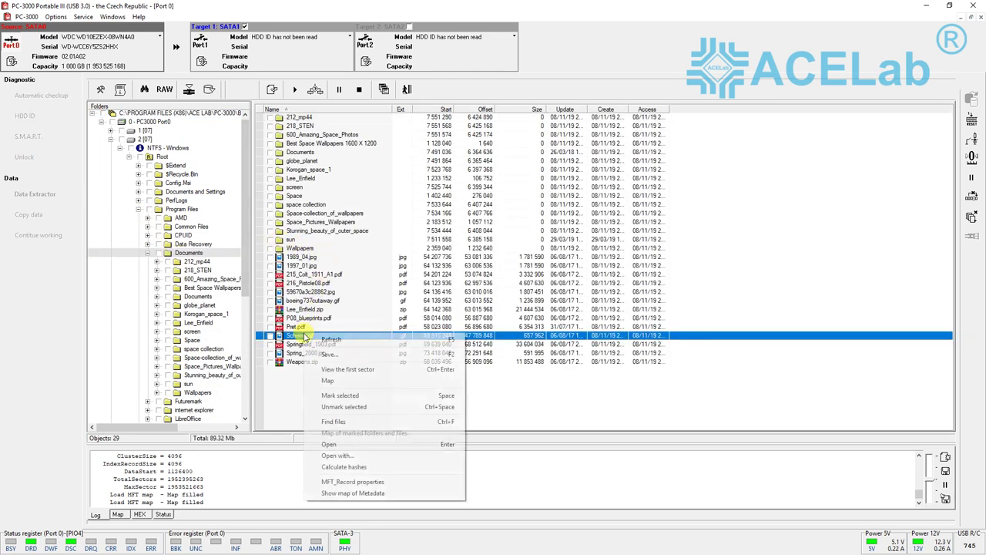
pyautogui.click(339, 445)
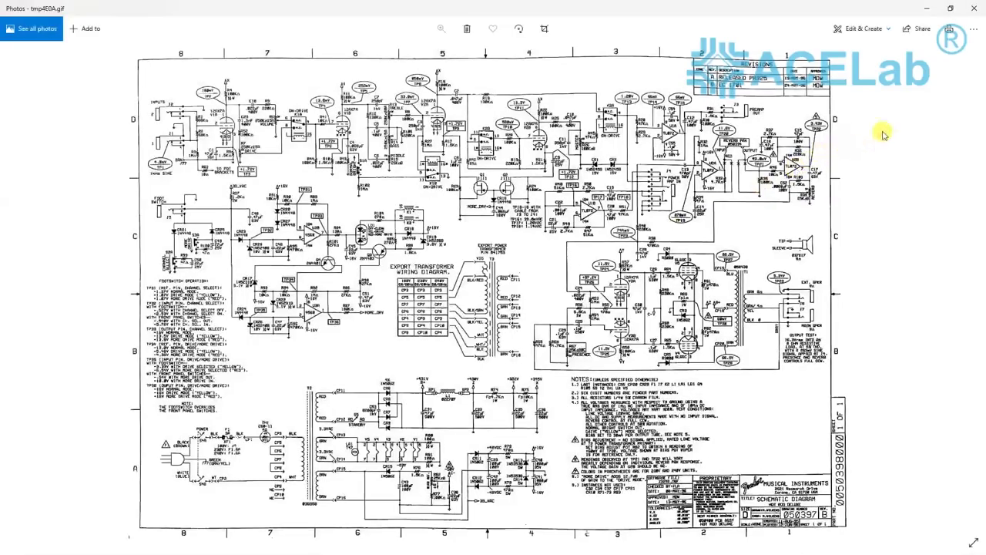
# Close the Scheme.gif preview and check the file types available for exporting PC3000 Port0 to forensic format, then cancel the export.
pyautogui.click(973, 8)
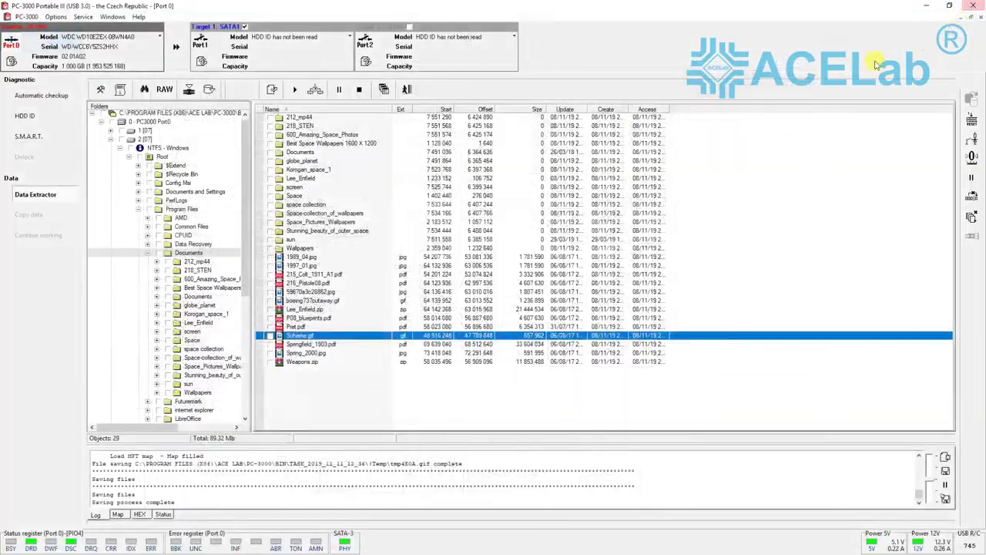
pyautogui.click(153, 123)
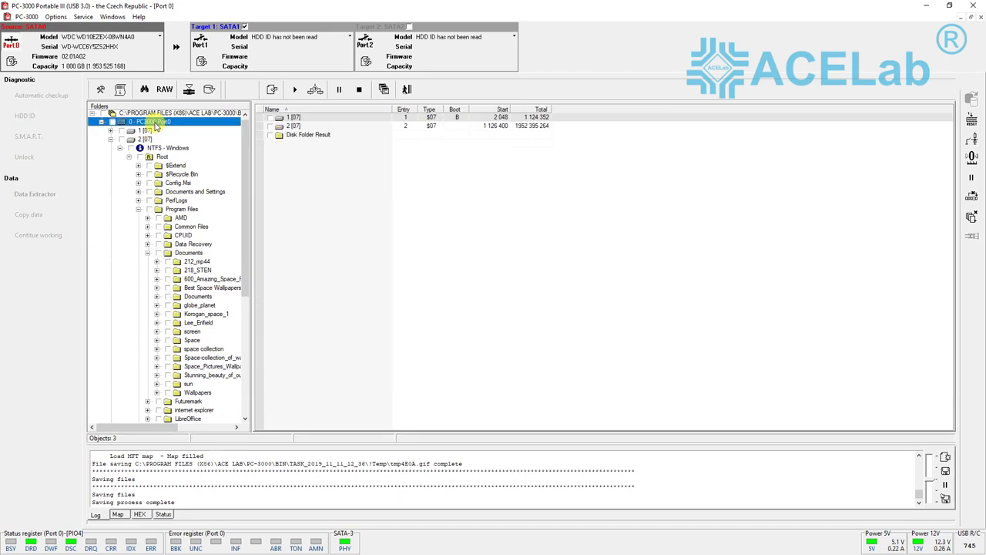
pyautogui.rightClick(155, 127)
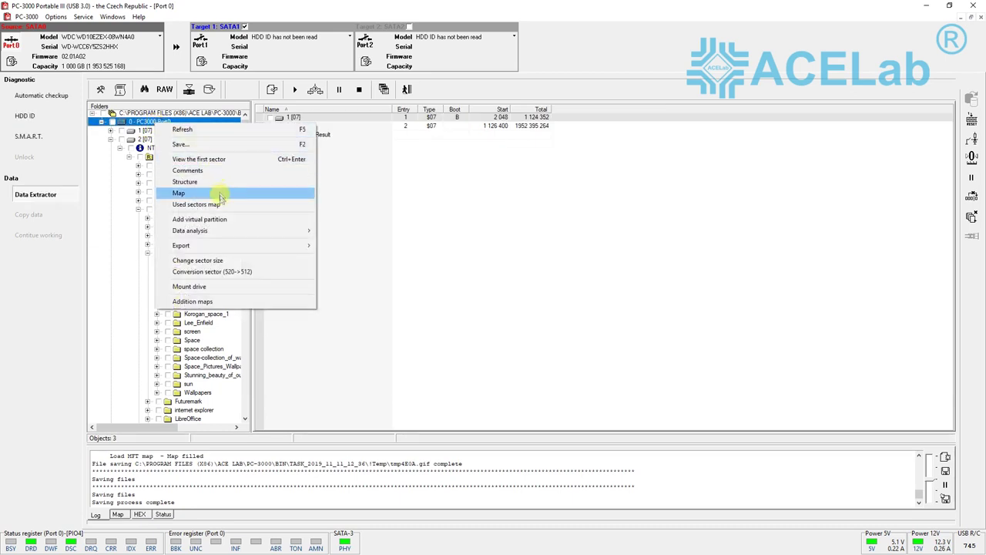
pyautogui.moveTo(229, 252)
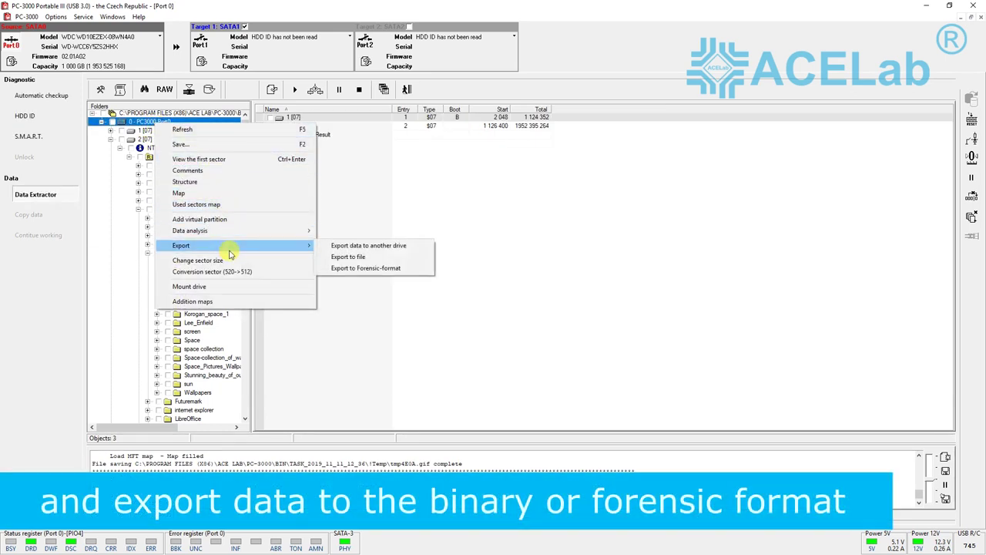
pyautogui.click(412, 271)
pyautogui.click(300, 258)
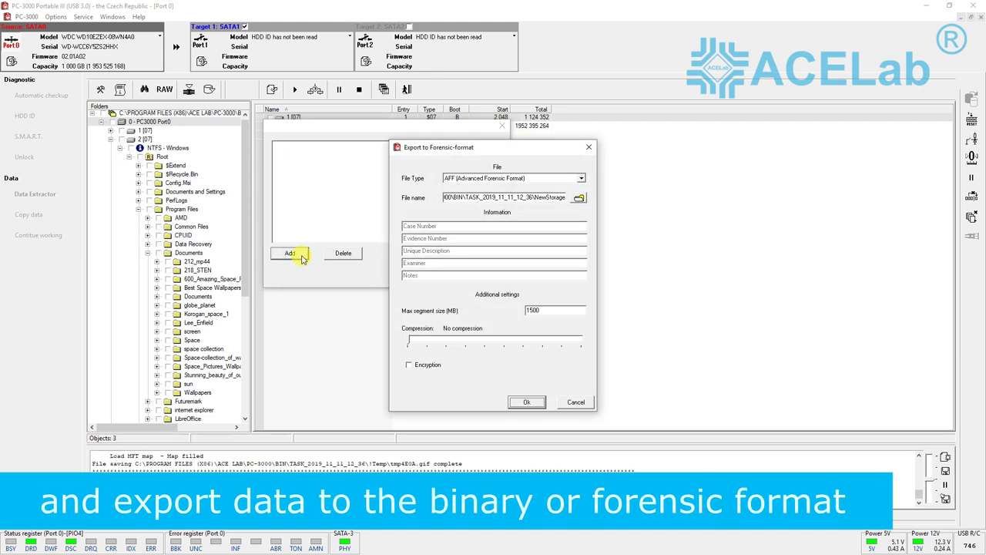
pyautogui.click(581, 179)
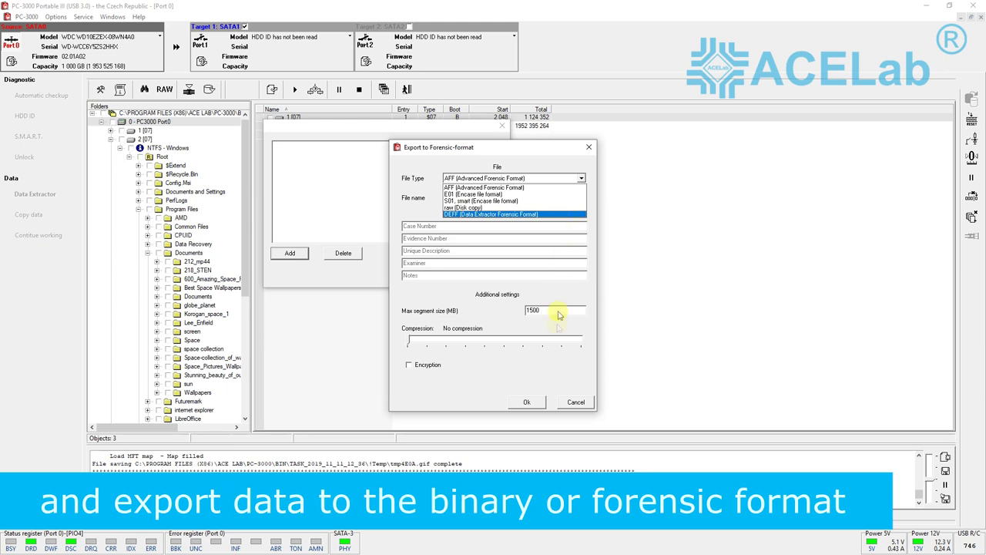
pyautogui.click(558, 364)
pyautogui.click(570, 402)
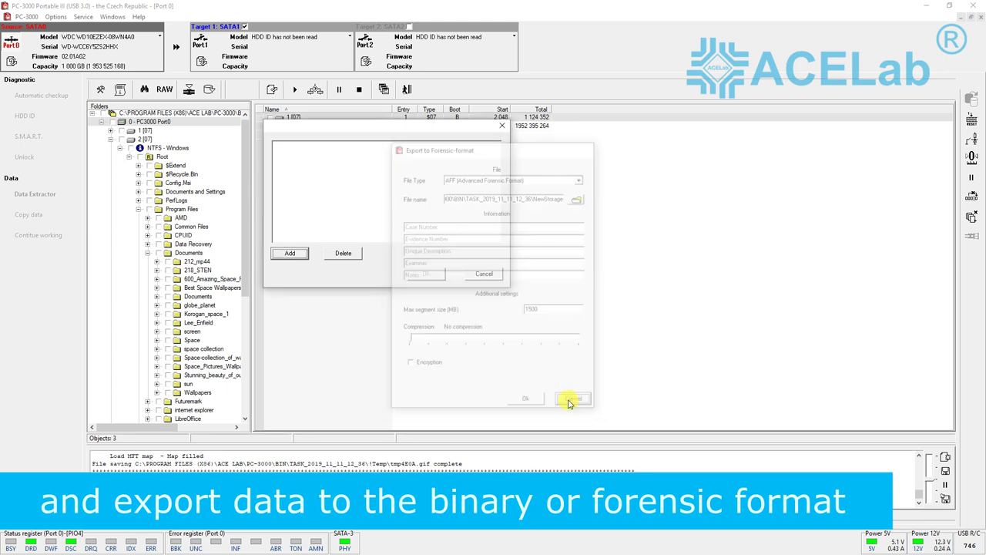
pyautogui.click(466, 276)
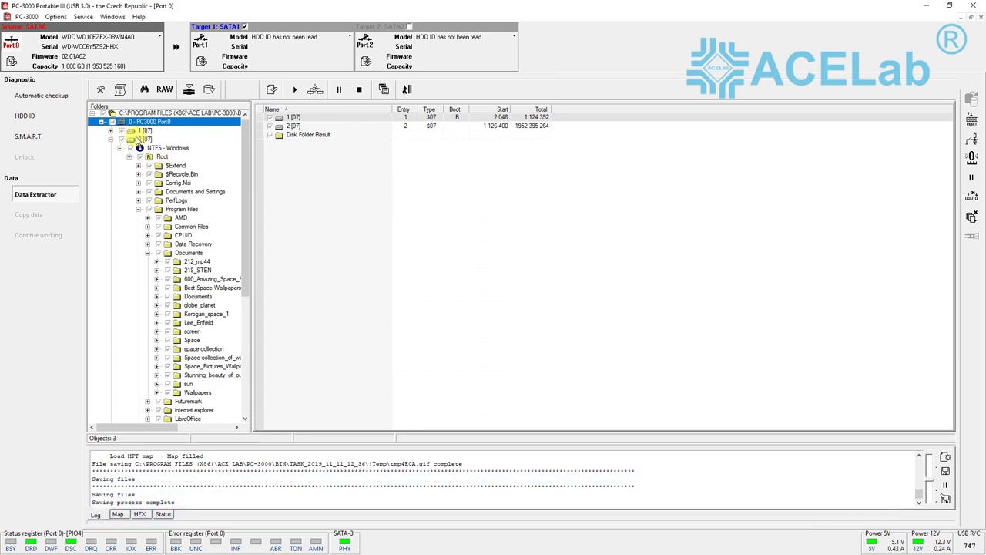
# Check the save variants offered for the marked Root folder, cancel saving, and list the contents of the Documents folder.
pyautogui.rightClick(162, 157)
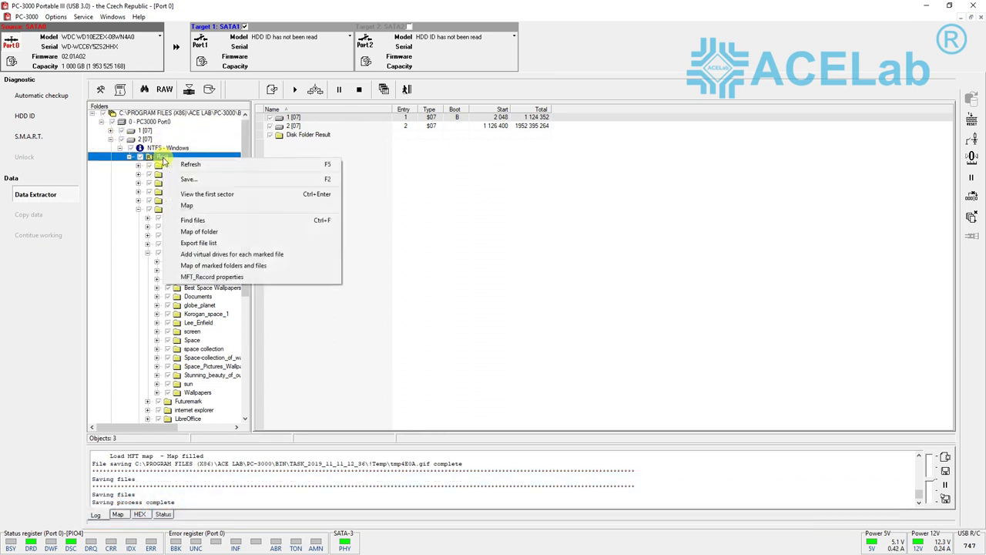
pyautogui.click(285, 179)
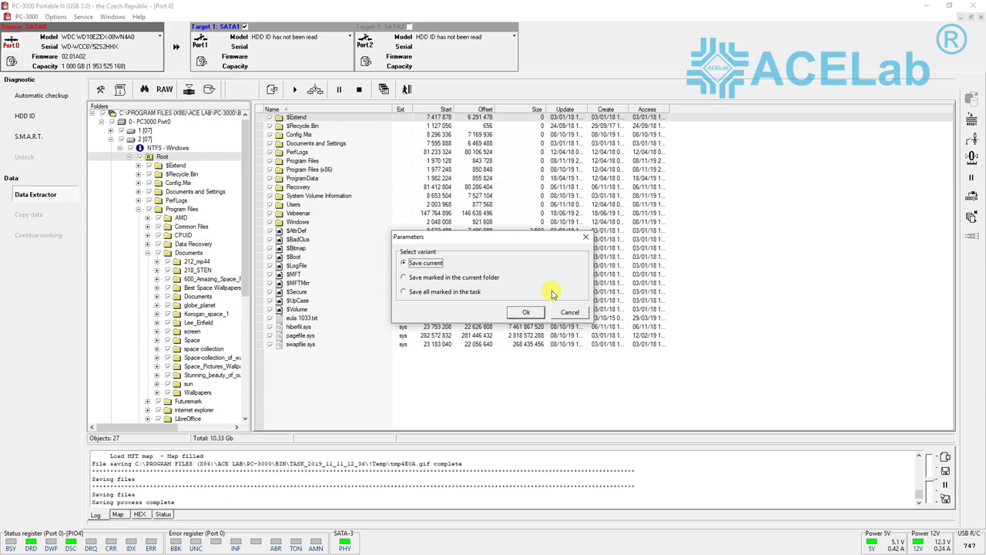
pyautogui.click(568, 315)
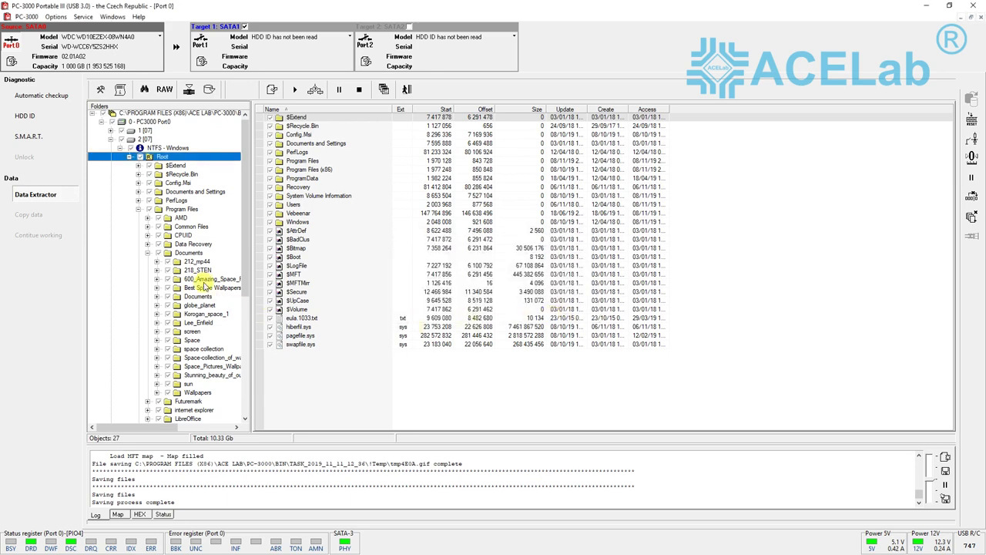
pyautogui.click(188, 252)
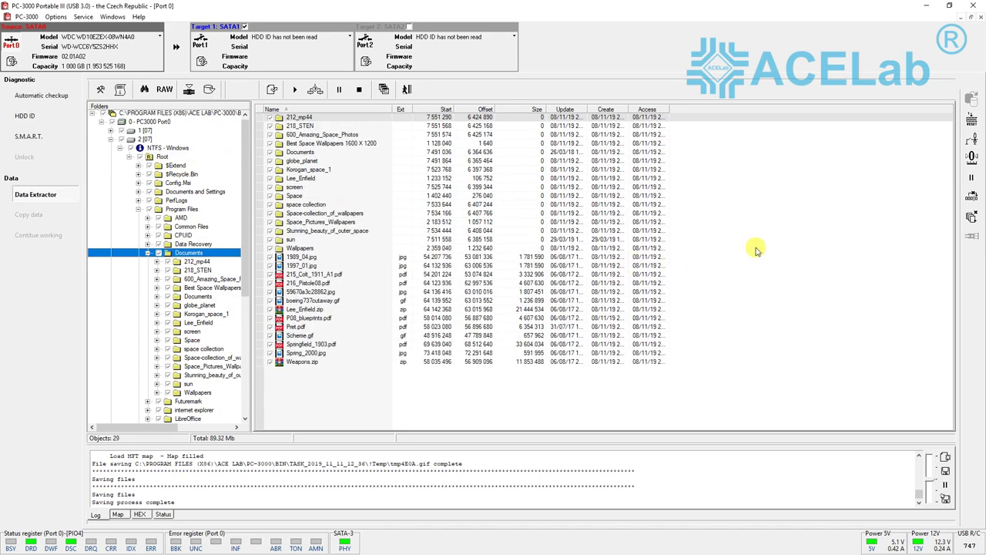
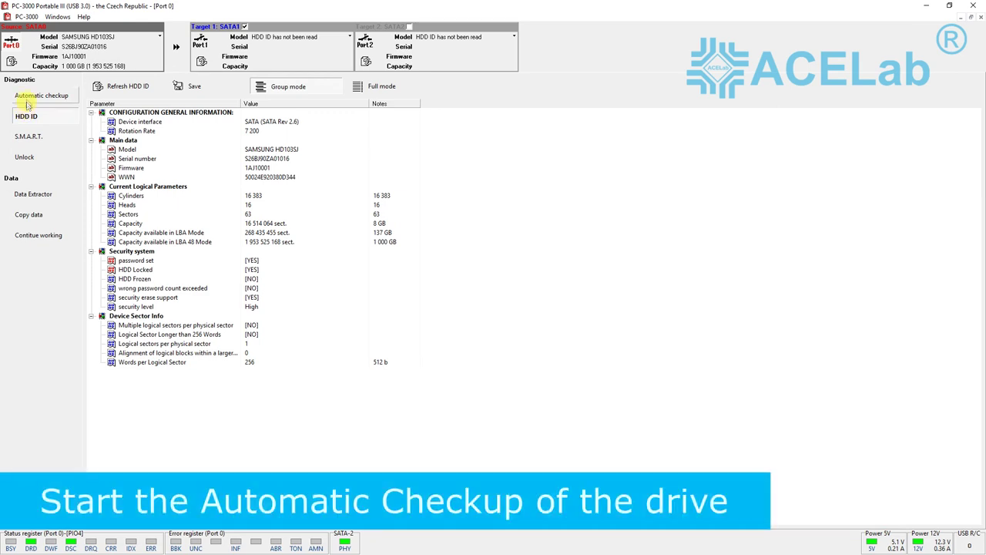
# Run the automatic checkup on the locked Samsung HD103SJ drive and unlock it by resetting its passwords.
pyautogui.click(27, 98)
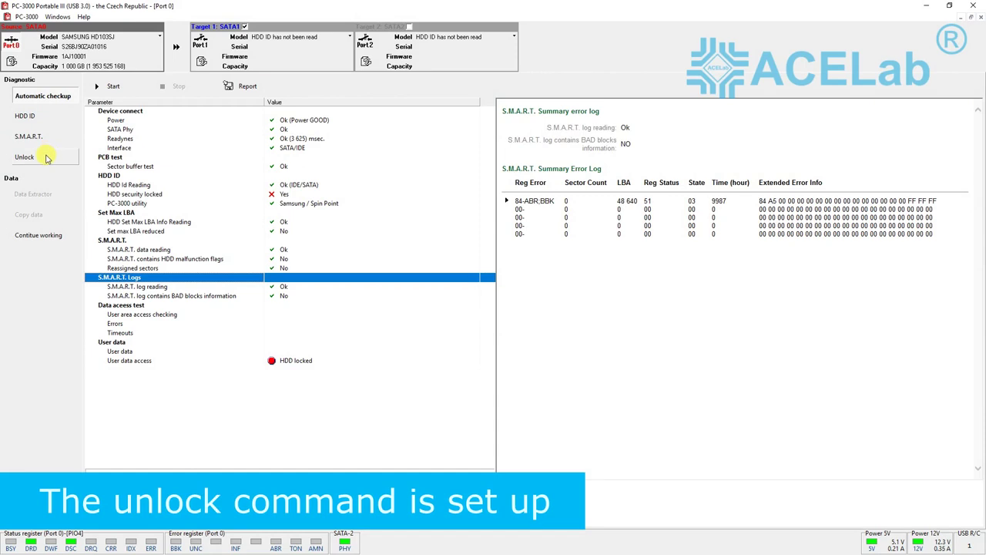
pyautogui.click(45, 158)
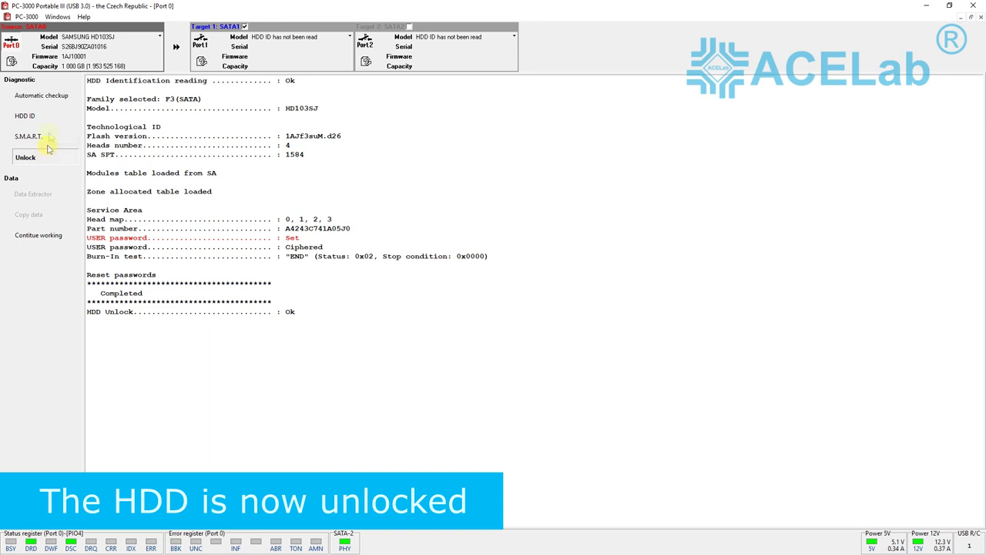
# Rerun the automatic checkup with the suggested drive profile, including the heads check, and review the head read graphs.
pyautogui.click(53, 102)
pyautogui.click(109, 88)
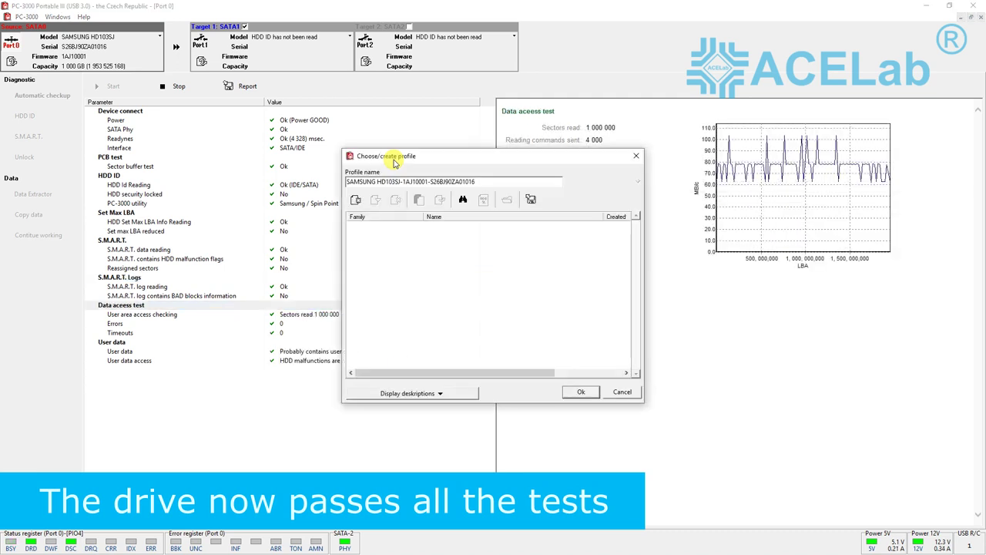
pyautogui.click(534, 354)
pyautogui.click(581, 393)
pyautogui.click(532, 318)
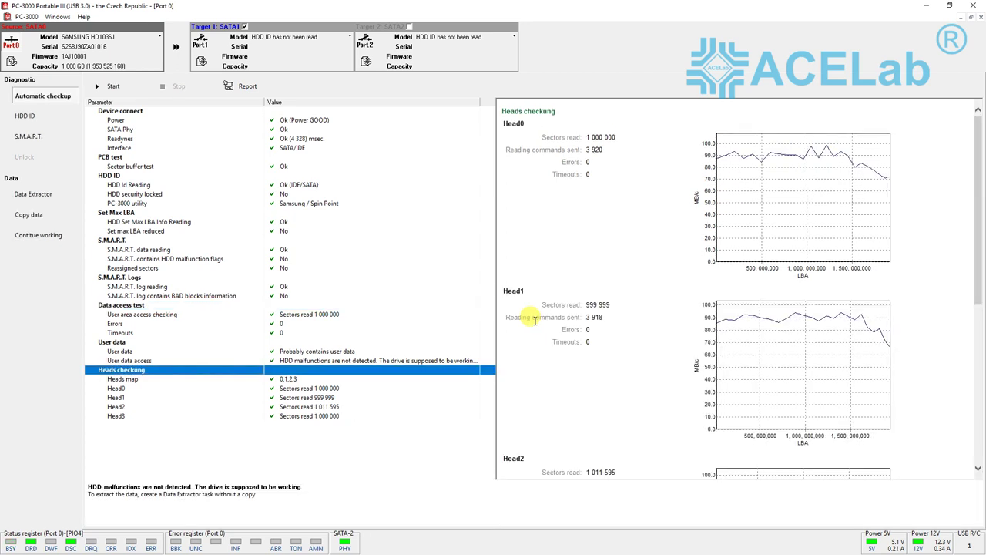
pyautogui.moveTo(978, 165); pyautogui.dragTo(973, 143)
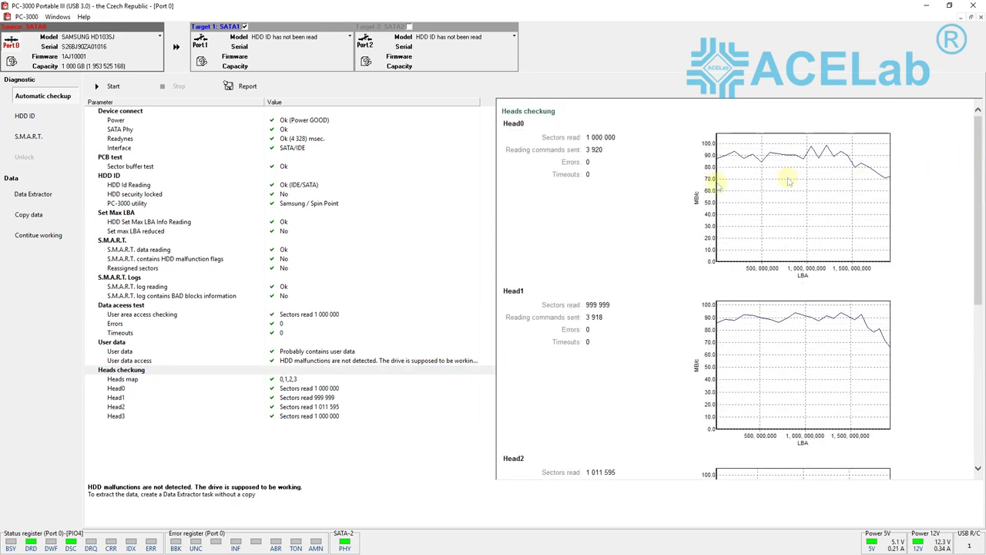
# Create a Data Extractor task for the Samsung drive with fast analysis off and the default task folder.
pyautogui.click(62, 198)
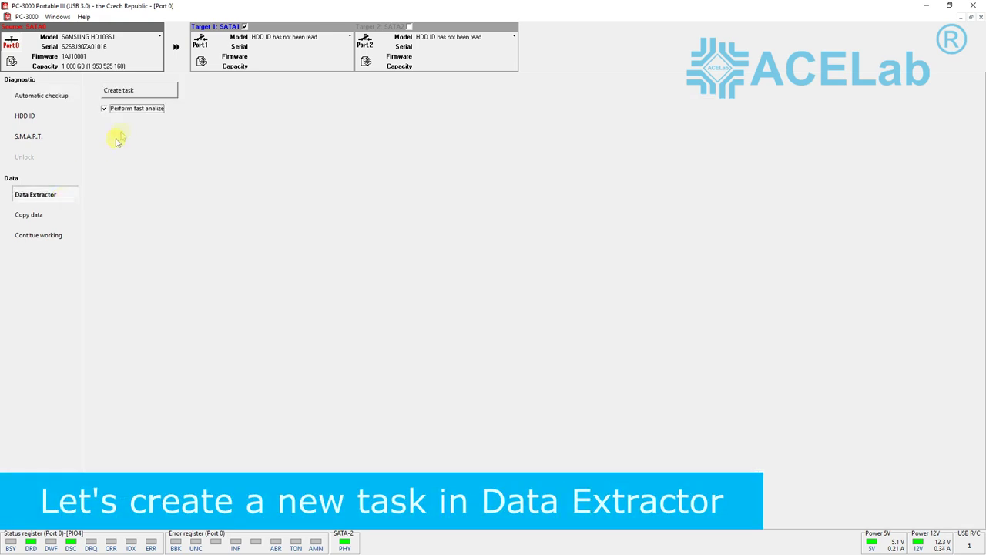
pyautogui.click(154, 92)
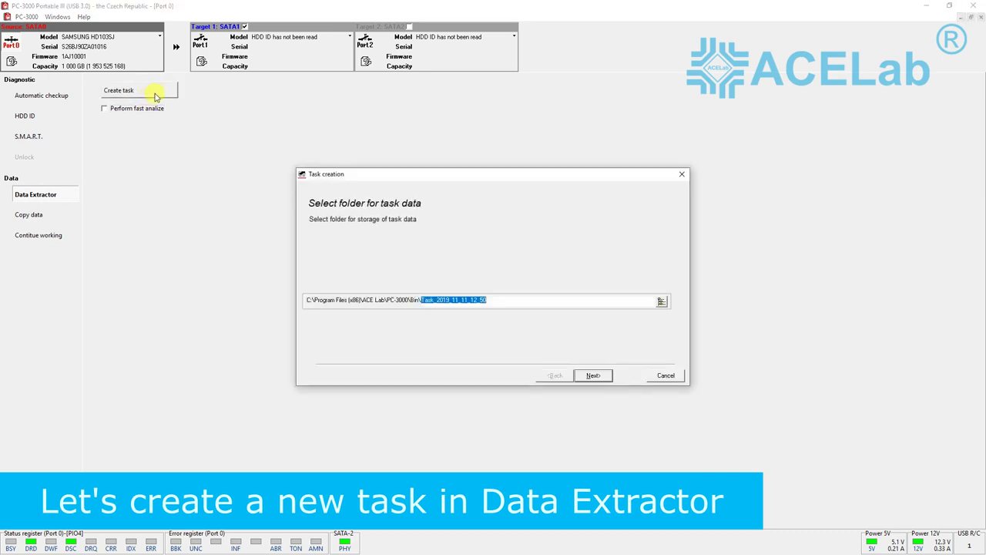
pyautogui.click(592, 375)
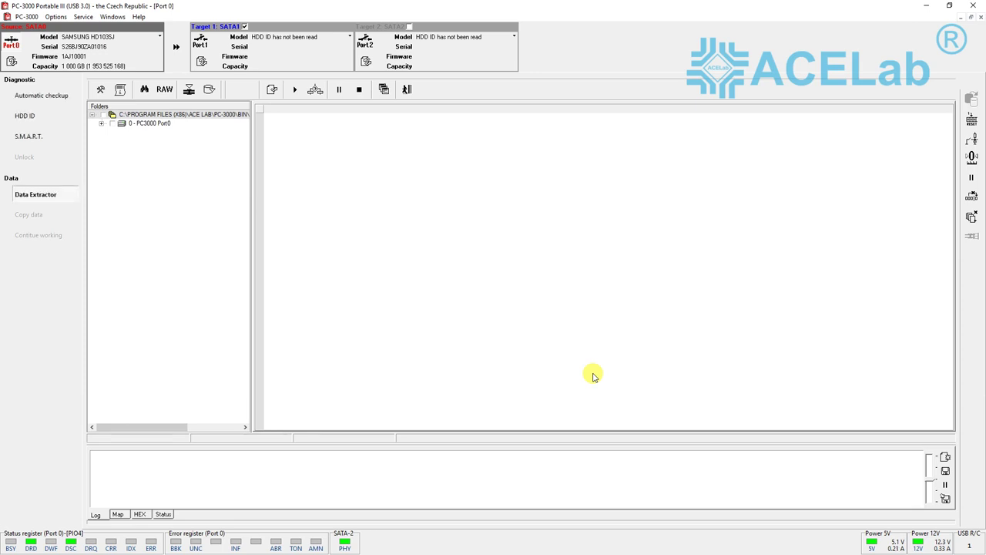
# Browse partition 2 [07] of PC3000 Port0 down to Root > Windows and list the files in one of its subfolders.
pyautogui.click(101, 123)
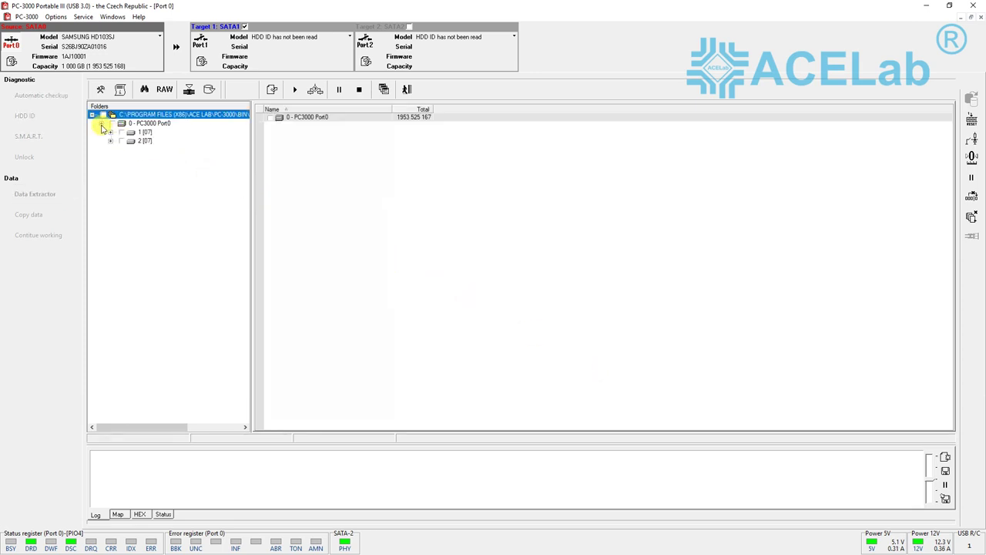
pyautogui.click(110, 141)
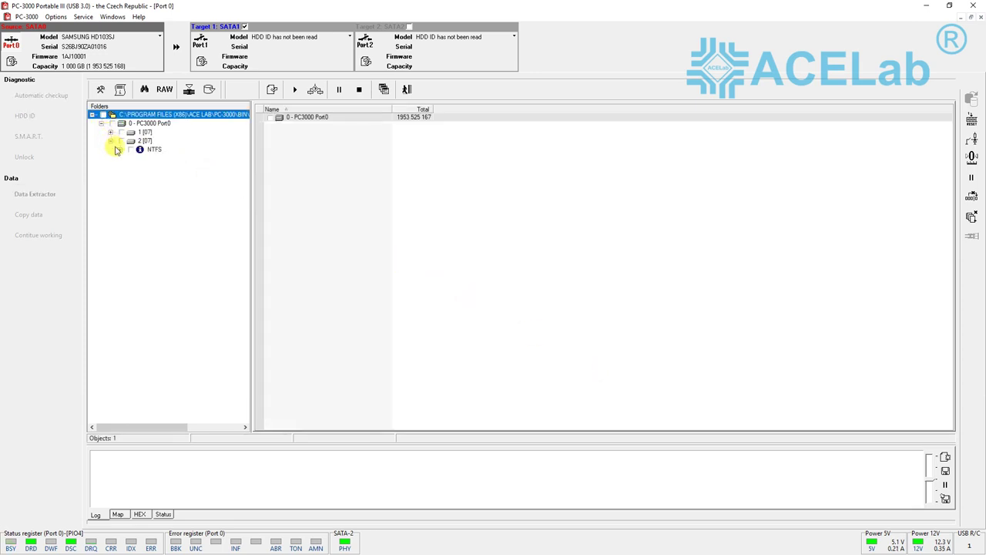
pyautogui.click(119, 150)
pyautogui.click(130, 159)
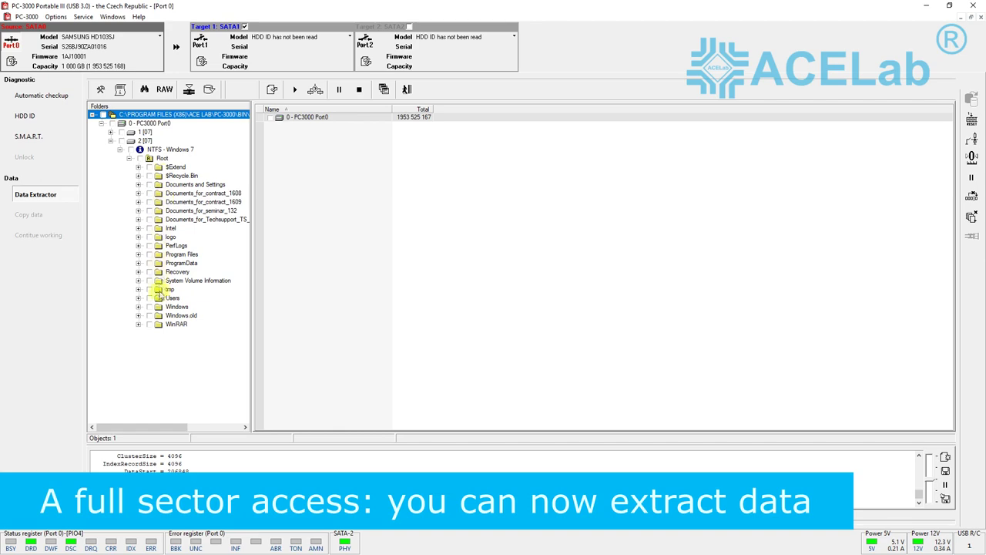
pyautogui.click(138, 307)
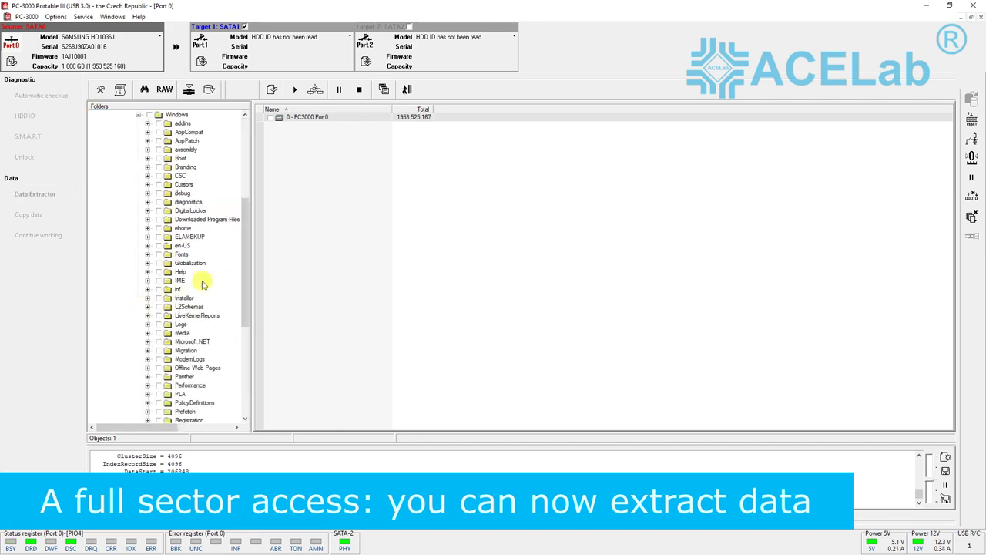
pyautogui.moveTo(245, 221); pyautogui.dragTo(244, 155)
pyautogui.click(196, 327)
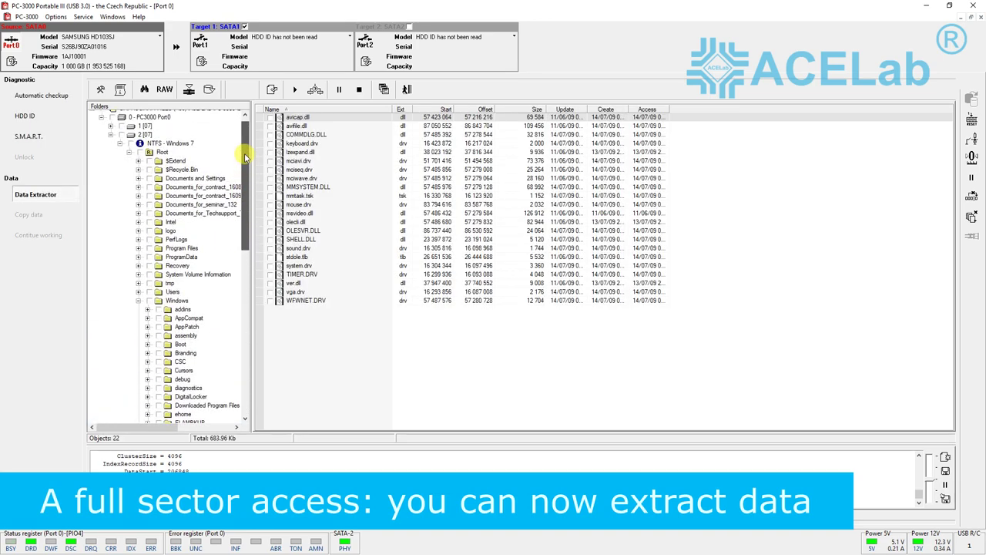
# Open the export options of PC3000 Port0 and choose to export its data to another drive.
pyautogui.rightClick(148, 118)
pyautogui.moveTo(241, 243)
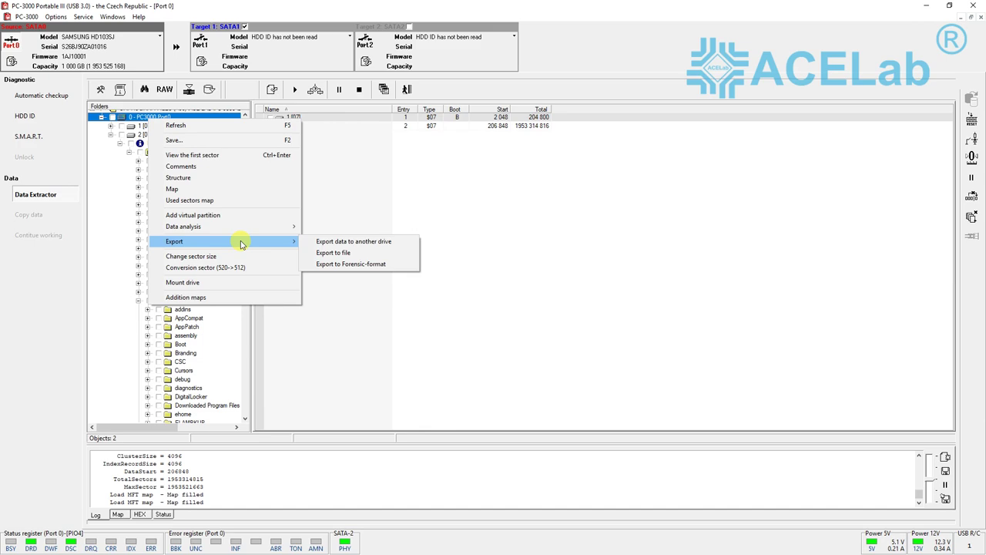
pyautogui.click(354, 242)
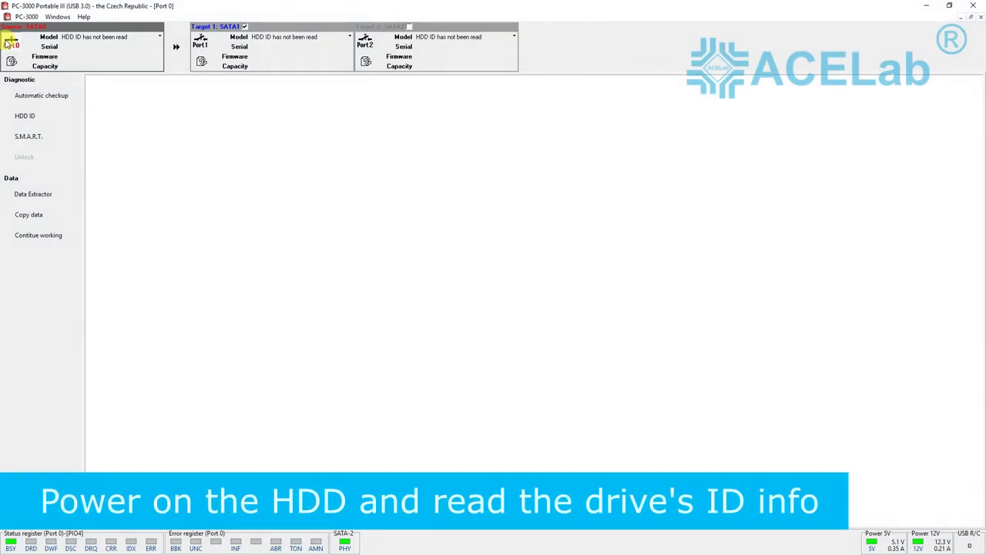
# Read the HDD ID of the WDC WD20EARS drive and run its automatic checkup.
pyautogui.click(23, 116)
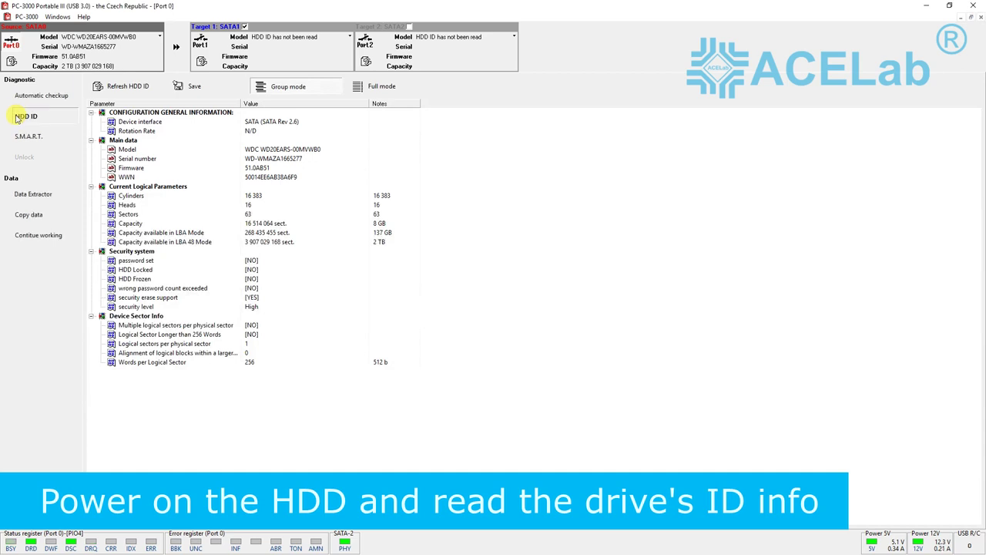
pyautogui.click(31, 98)
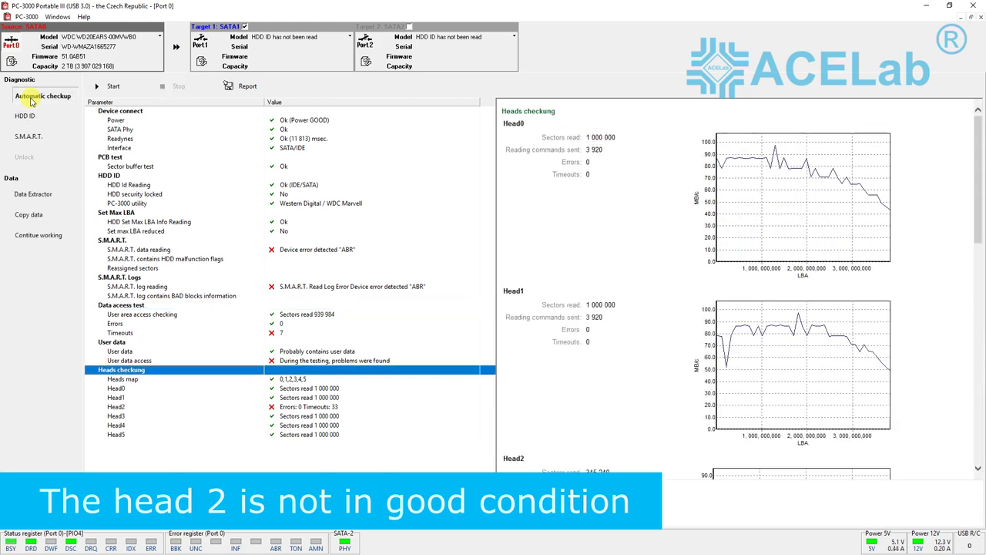
# Inspect the Head2 result and read graph in the heads check, and view the drive's S.M.A.R.T. data.
pyautogui.click(296, 406)
pyautogui.moveTo(980, 210); pyautogui.dragTo(977, 287)
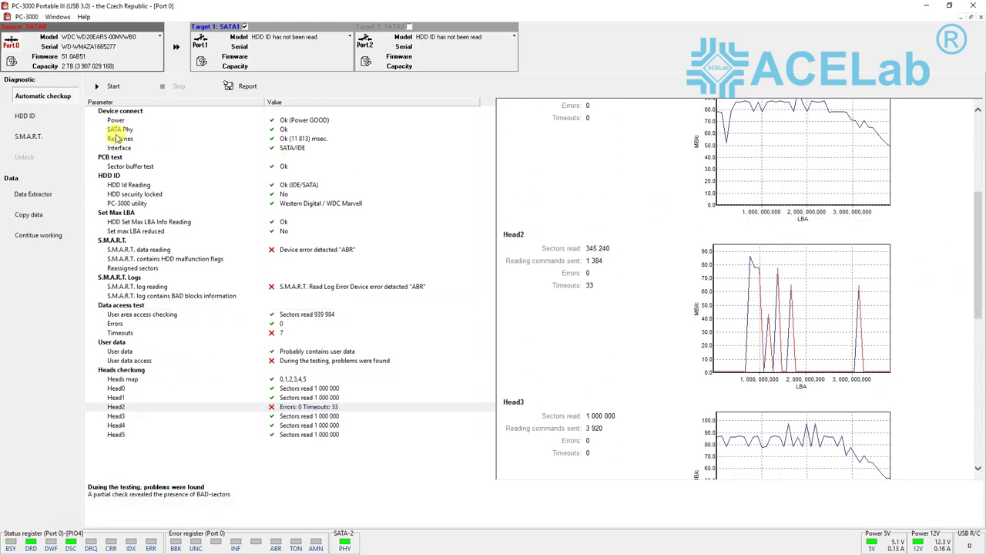
pyautogui.click(55, 139)
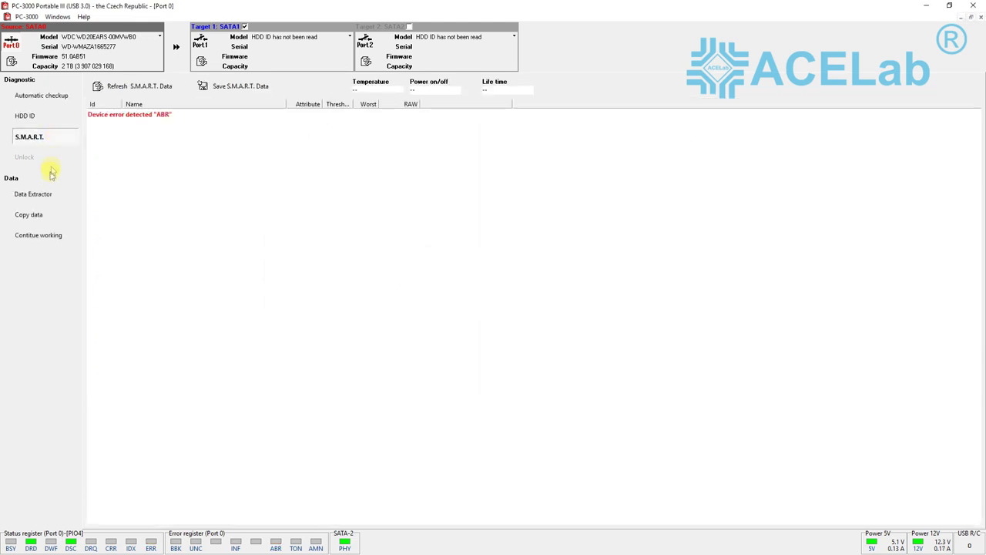
# Power on the SATA1 target drive and start a Copy all task with fast analysis off, head test on and the default task folder.
pyautogui.click(44, 217)
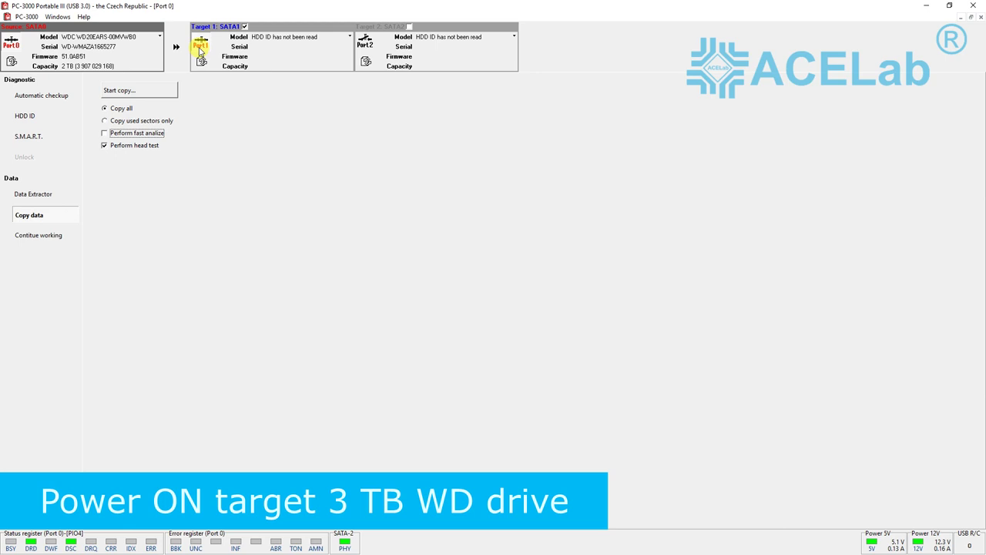
pyautogui.click(201, 48)
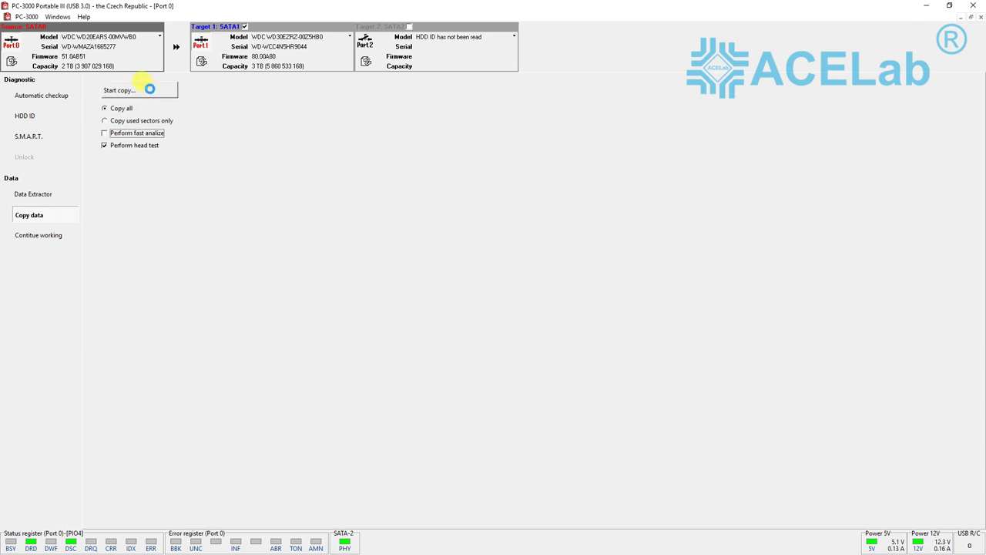
pyautogui.click(151, 91)
pyautogui.click(591, 375)
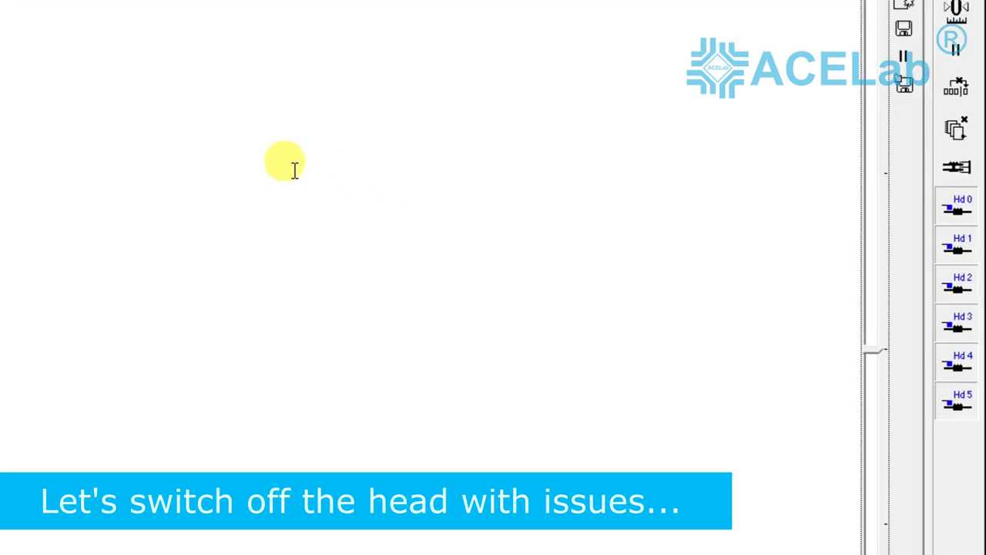
# Switch off Head 2 and repeat the data copy with the other heads until the displayed sector map is filled, ending with a stop.
pyautogui.click(956, 285)
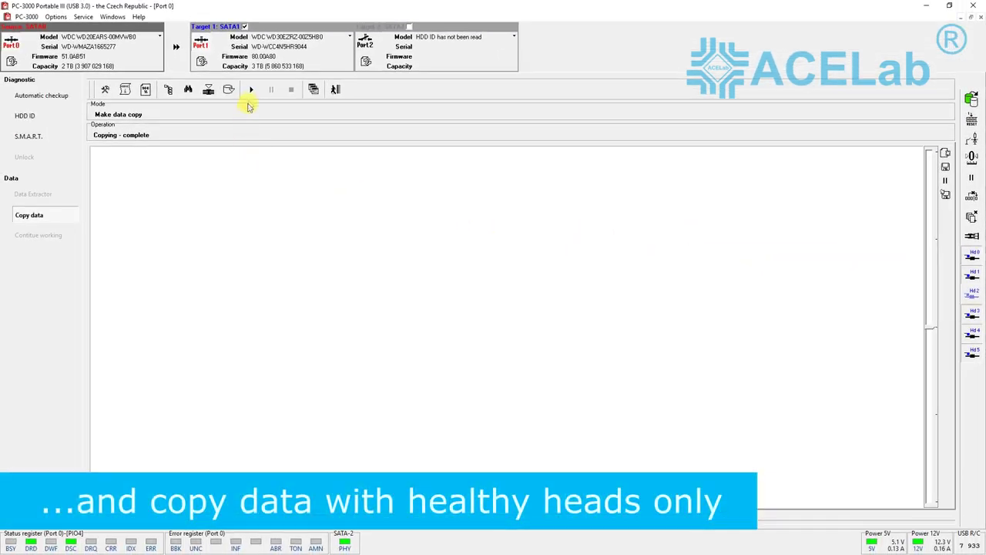
pyautogui.click(251, 93)
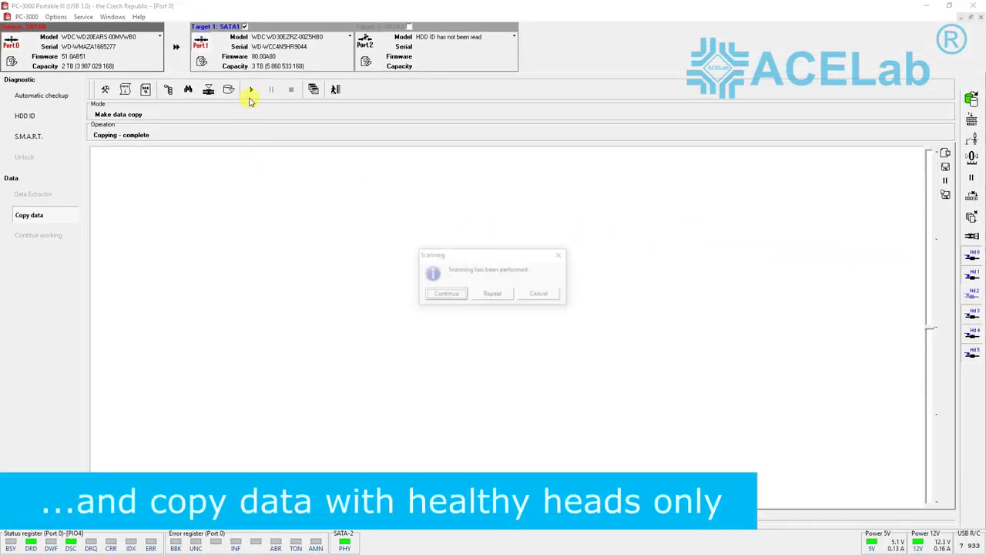
pyautogui.click(492, 294)
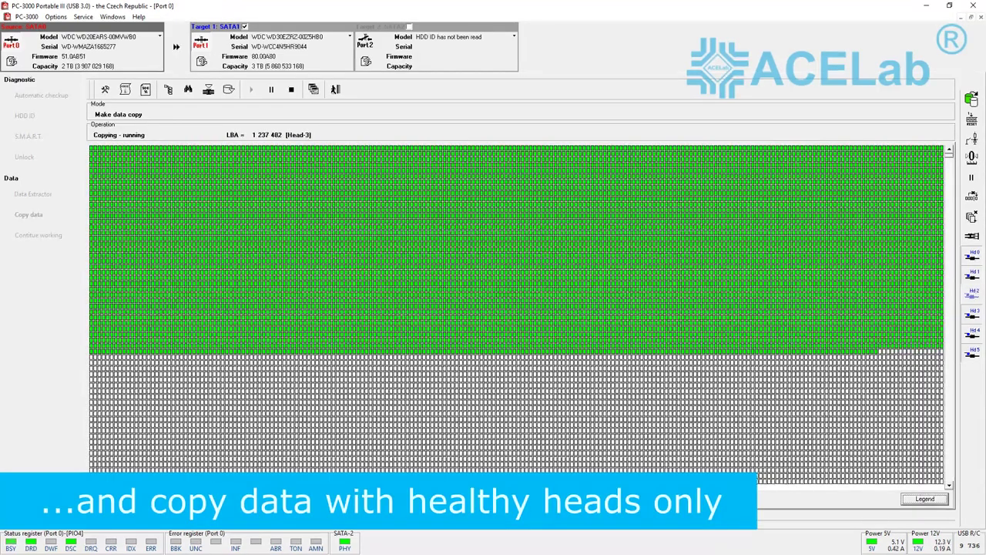
pyautogui.moveTo(566, 251)
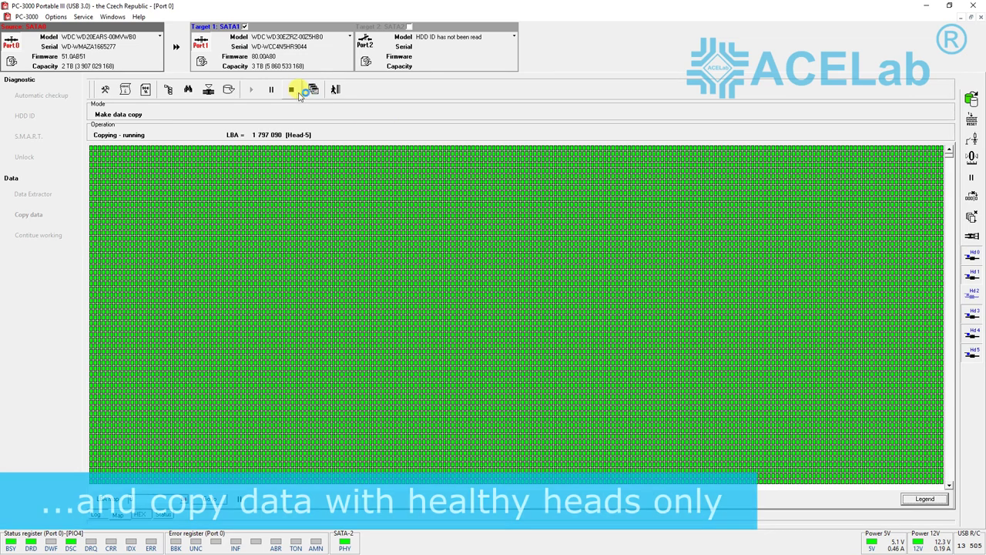
pyautogui.click(293, 91)
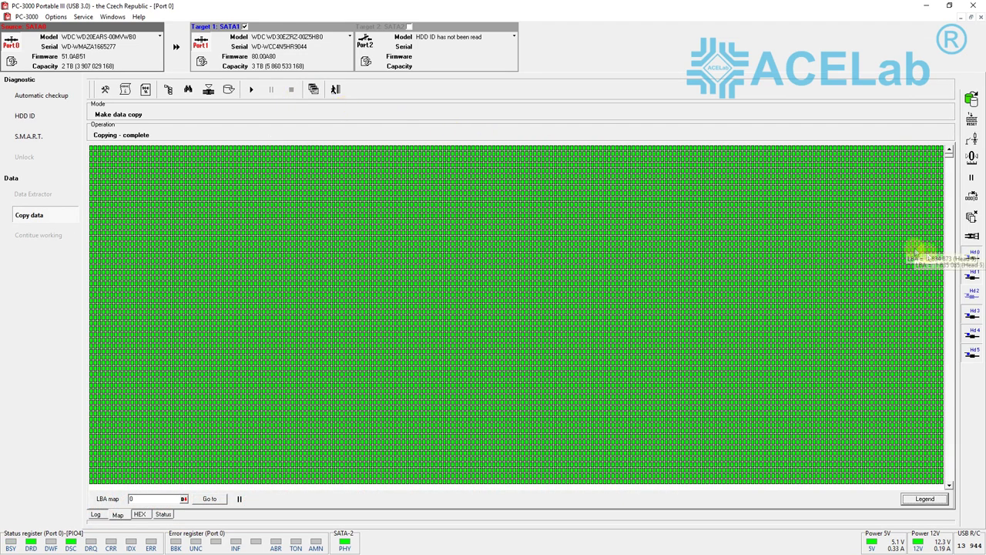
# Switch off heads 0, 1, 3, 4 and 5 and enable Head 2 so that only the bad head is read.
pyautogui.click(973, 313)
pyautogui.click(972, 333)
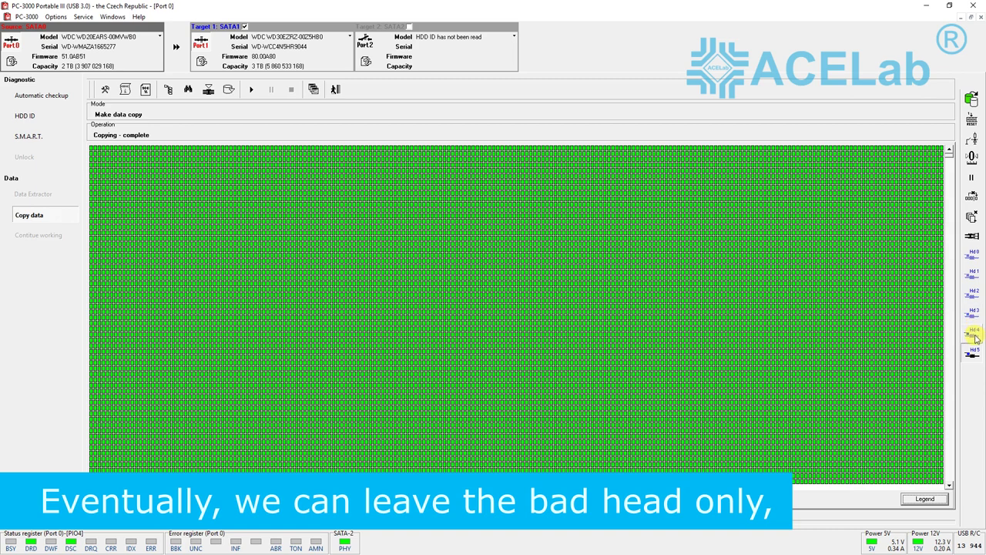
pyautogui.click(972, 293)
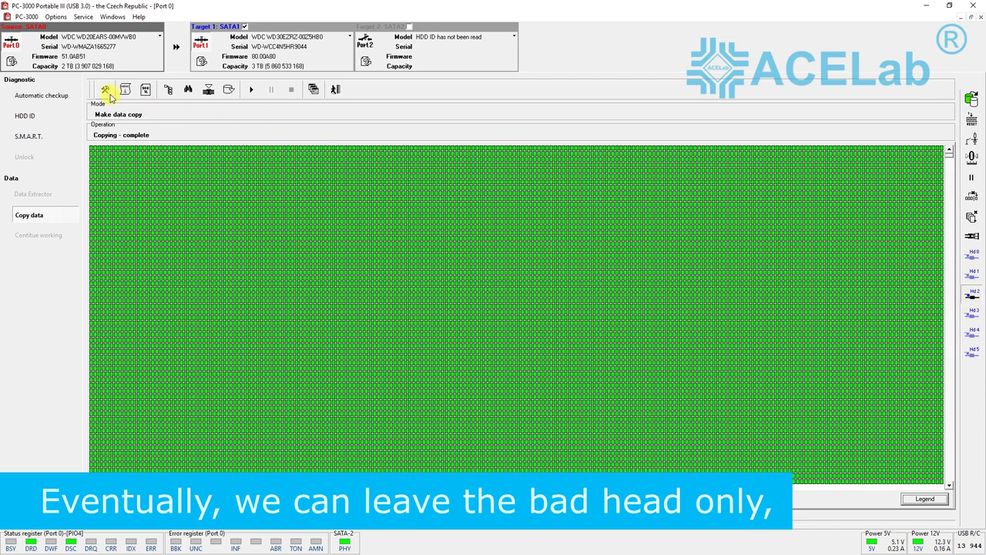
# Review the copy task's parameters for read commands, HDD power supply, error handling, loss of readiness, heads map and DRQ, and close them.
pyautogui.click(105, 90)
pyautogui.click(386, 159)
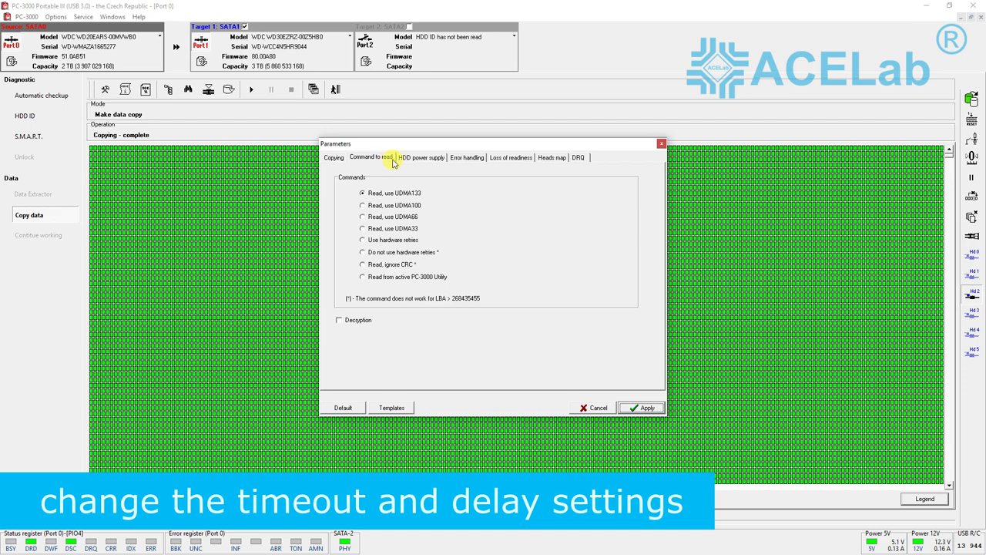
pyautogui.click(420, 159)
pyautogui.click(464, 161)
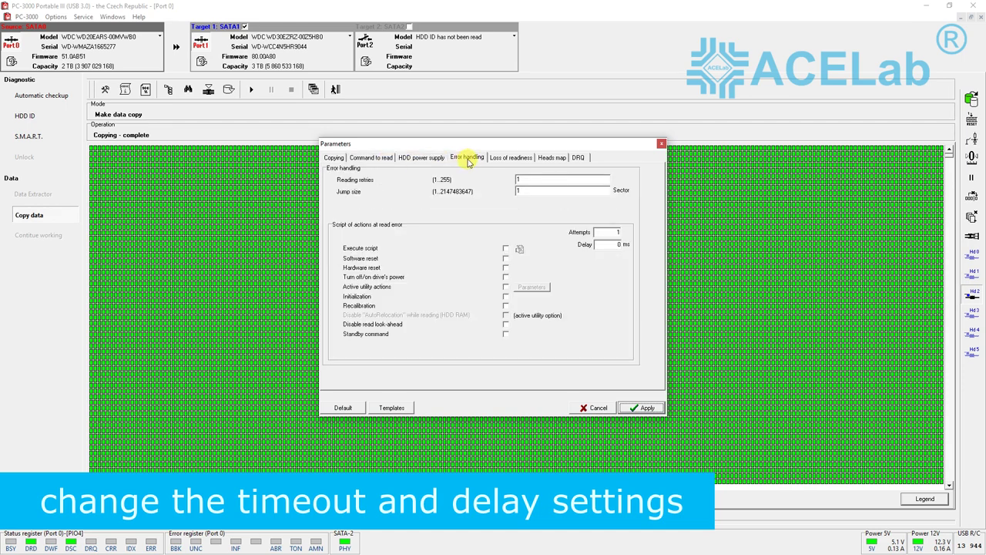
pyautogui.click(507, 158)
pyautogui.click(545, 158)
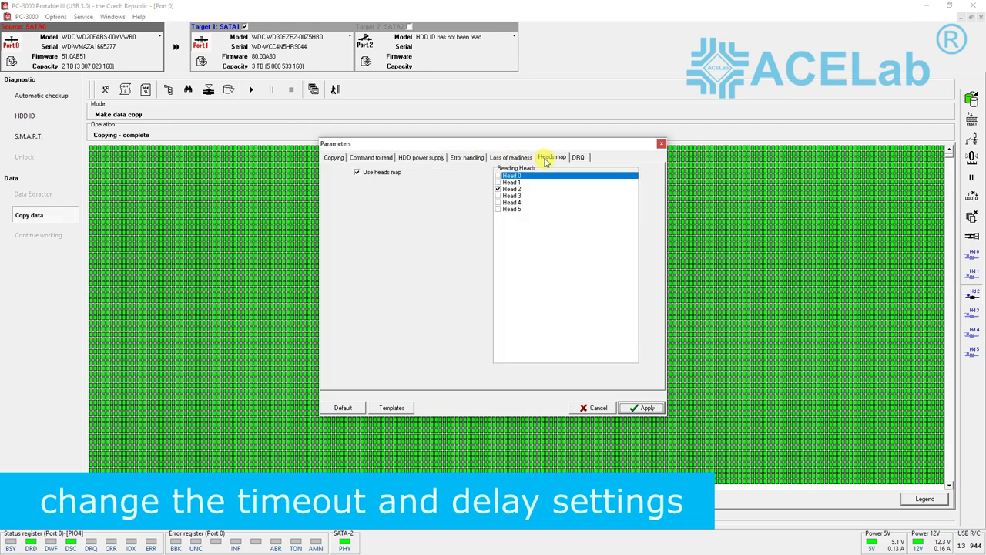
pyautogui.click(577, 158)
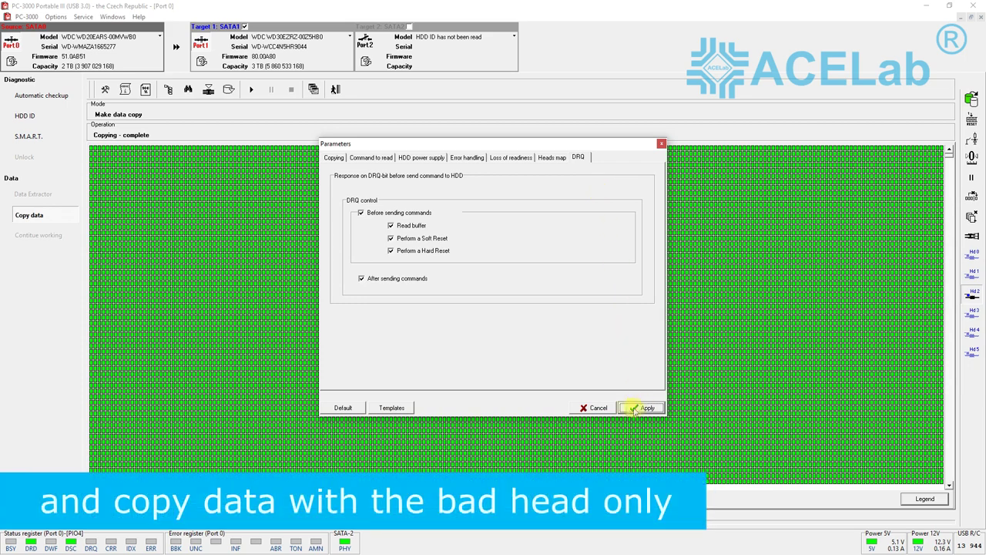
pyautogui.click(594, 408)
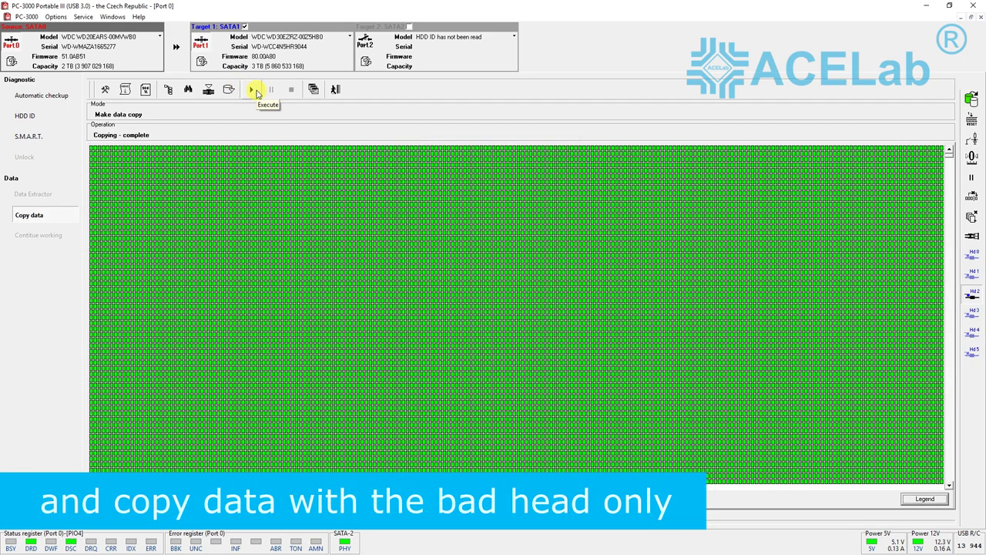
# Open the copy task's folder tree and expand the Win95 Extended partition down to the Root folders of the NTFS Super WD volume.
pyautogui.click(170, 93)
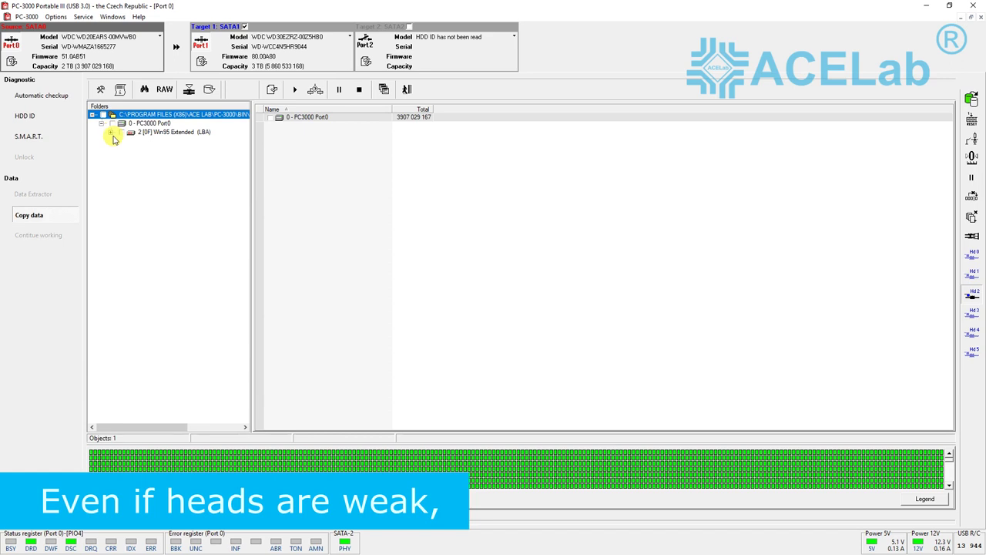
pyautogui.click(120, 143)
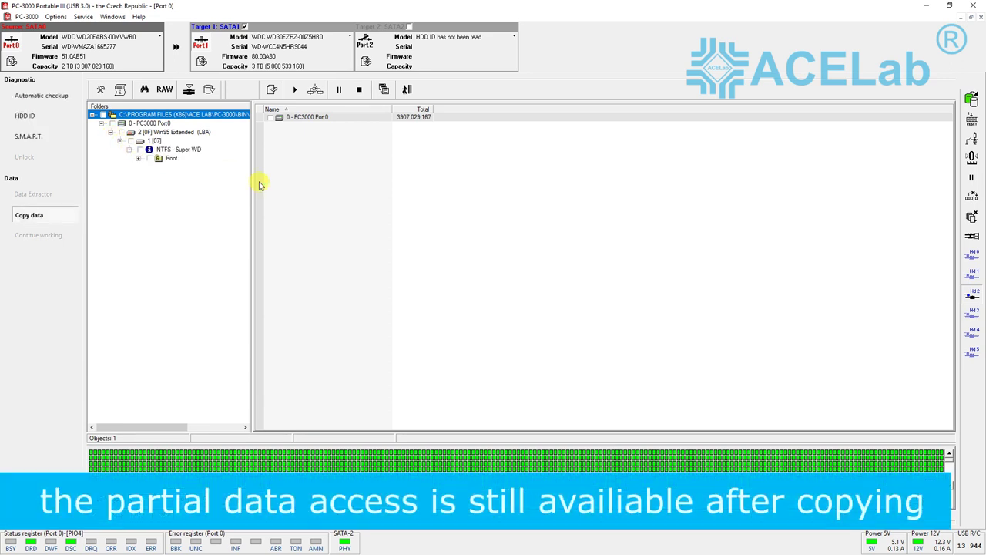
pyautogui.click(139, 160)
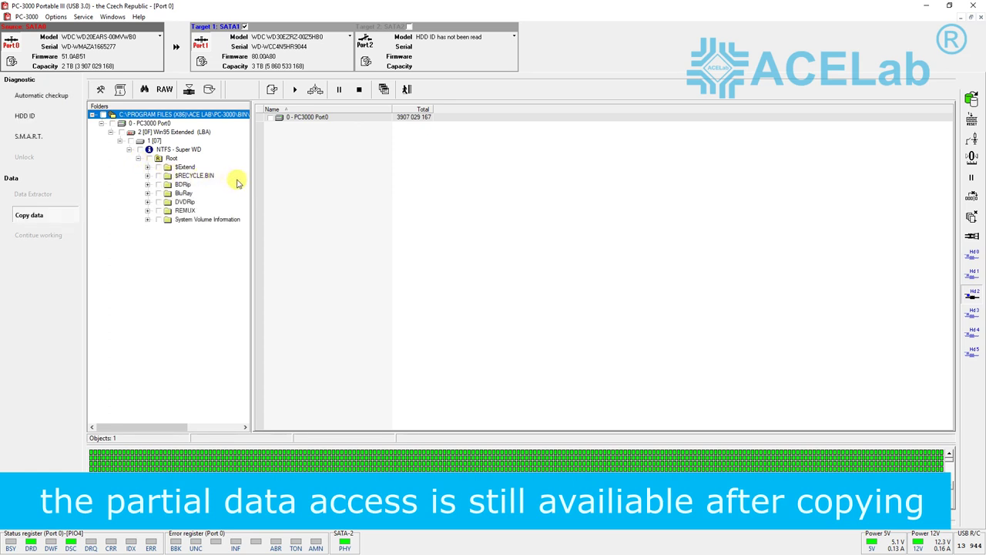